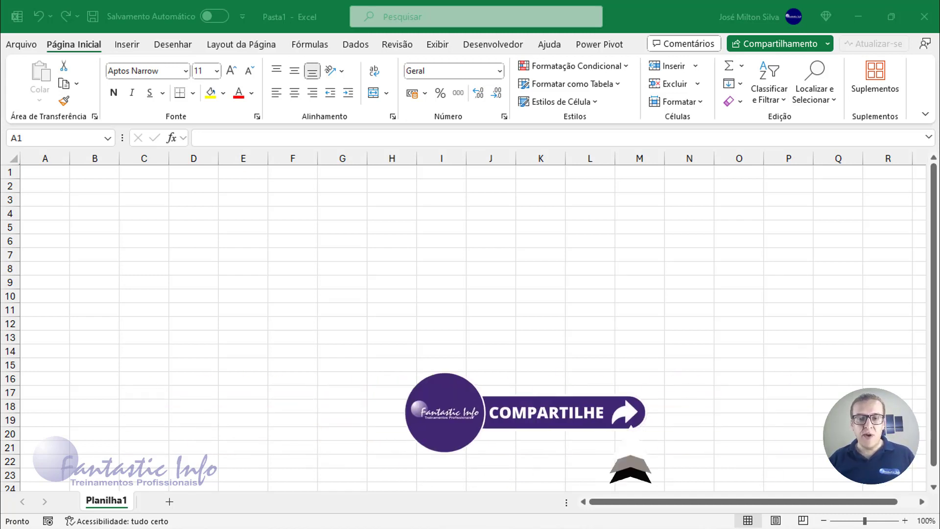
Step: Start a data import from an Excel workbook, choosing Regional 1.xlsx in the Vendas folder under Documentos
{"action": "left_click", "coordinate": [352, 48]}
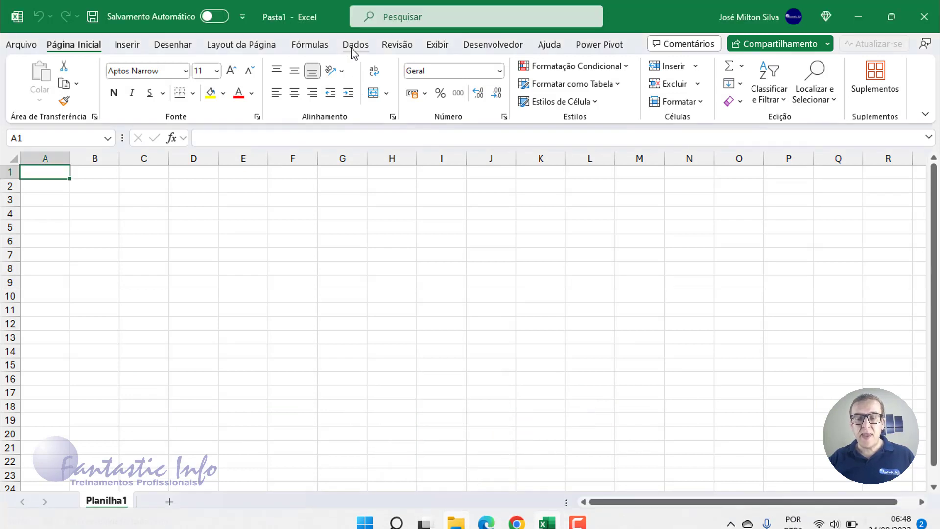
{"action": "left_click", "coordinate": [353, 48]}
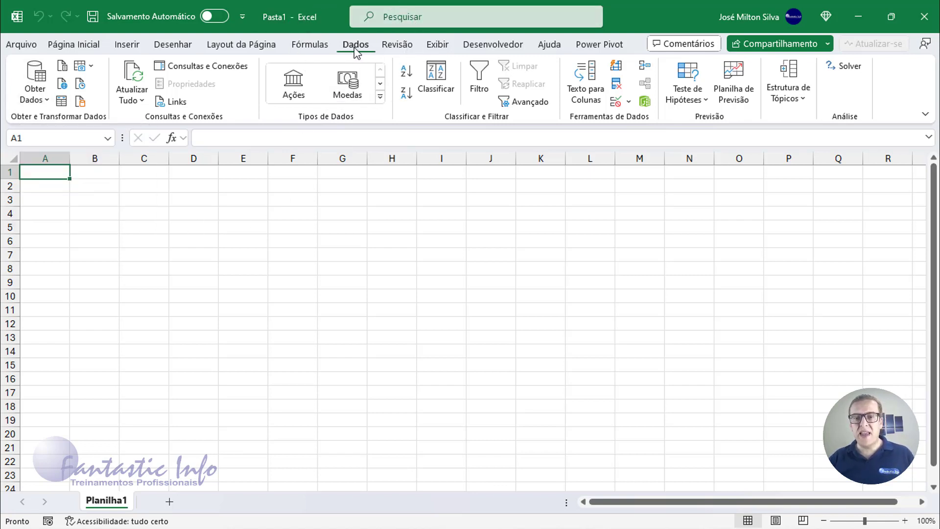
{"action": "left_click", "coordinate": [34, 96]}
{"action": "mouse_move", "coordinate": [119, 125]}
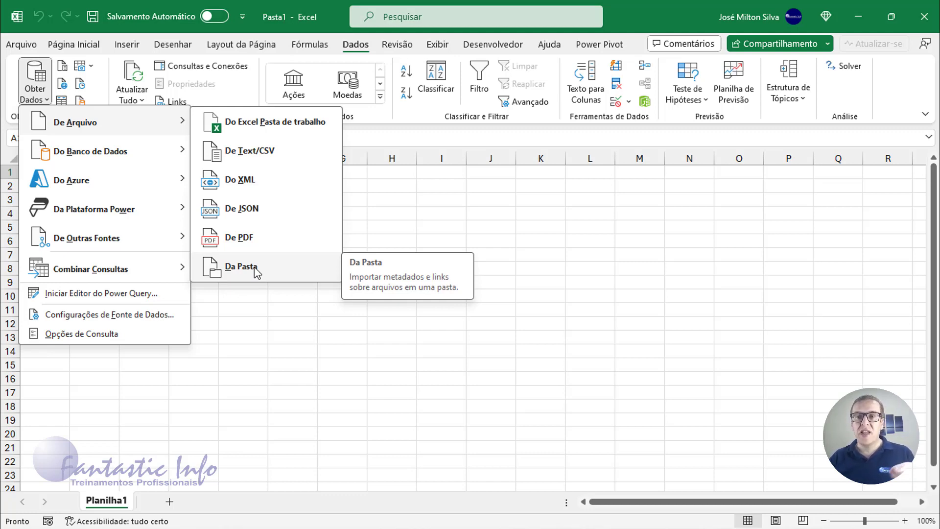
{"action": "left_click", "coordinate": [286, 126]}
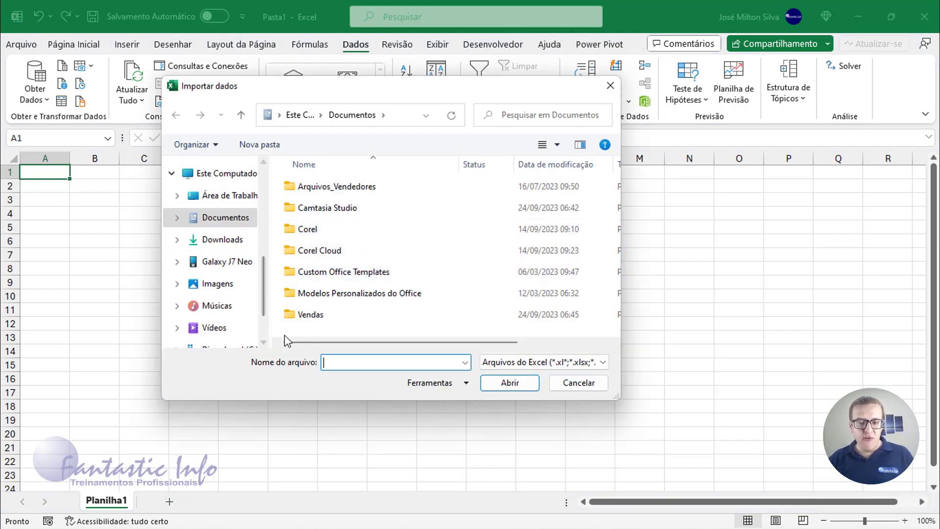
{"action": "left_click", "coordinate": [335, 316]}
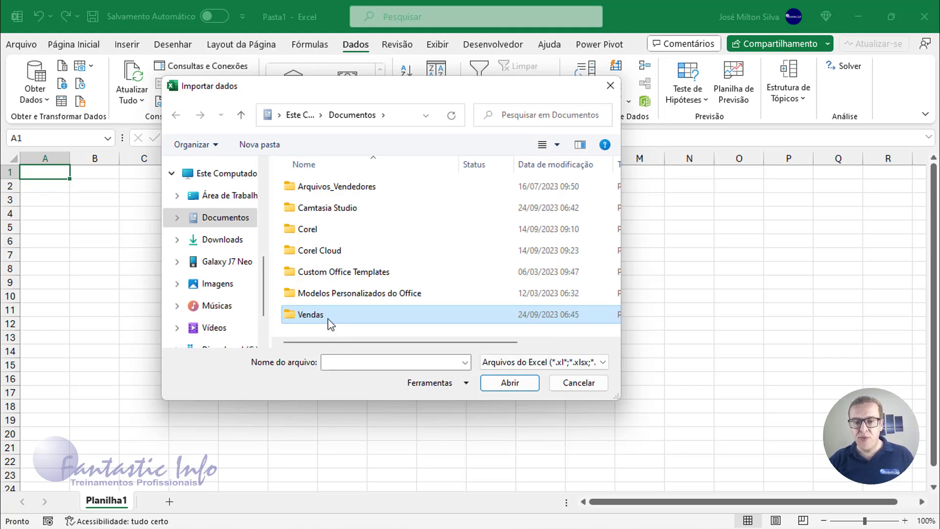
{"action": "double_click", "coordinate": [330, 321]}
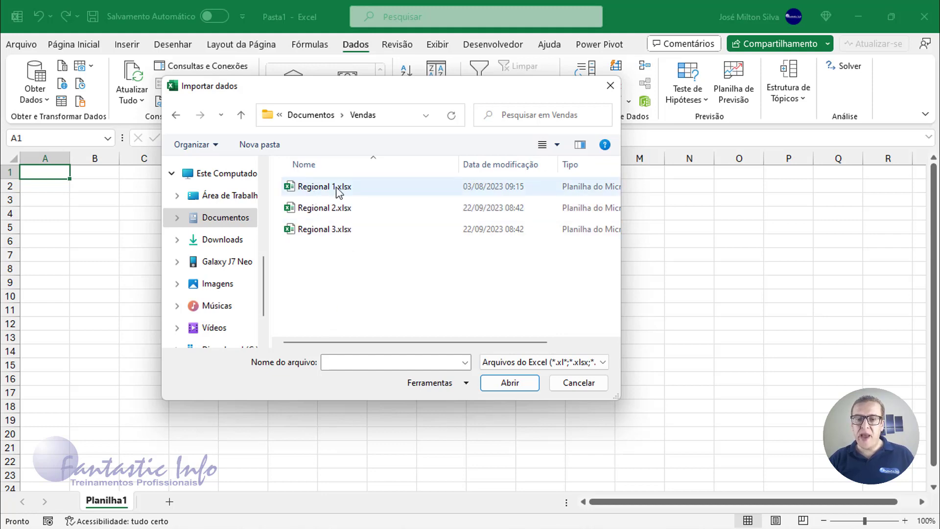
{"action": "left_click", "coordinate": [314, 194]}
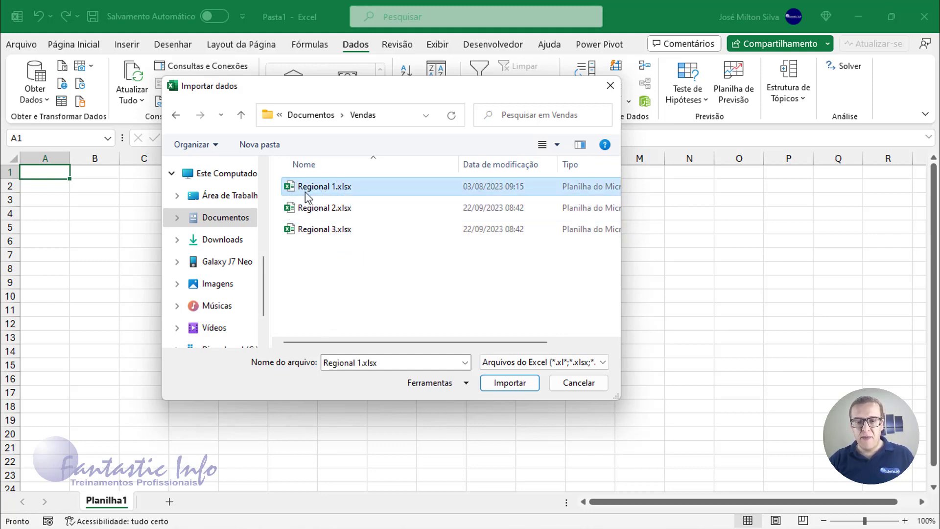
{"action": "left_click", "coordinate": [509, 383]}
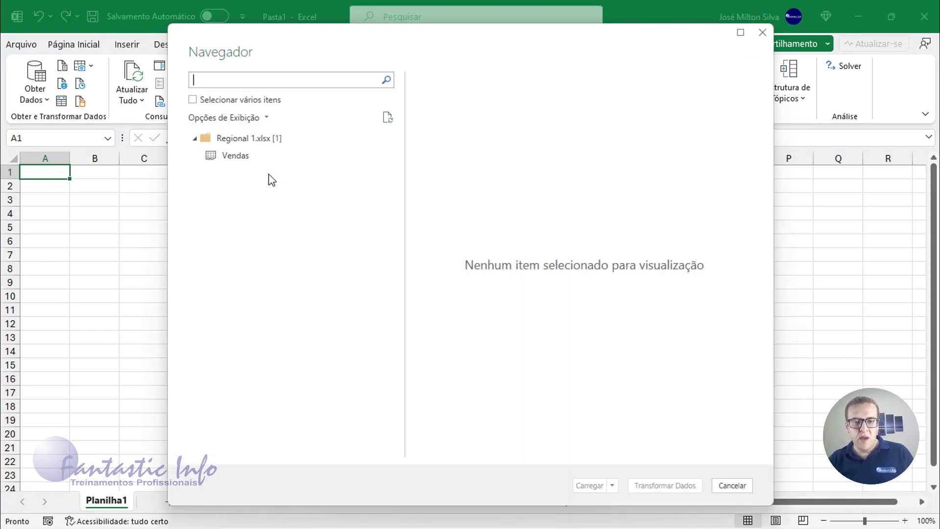
Step: Preview the columns of the Vendas table from Regional 1.xlsx and load the table into the workbook
{"action": "left_click", "coordinate": [251, 158]}
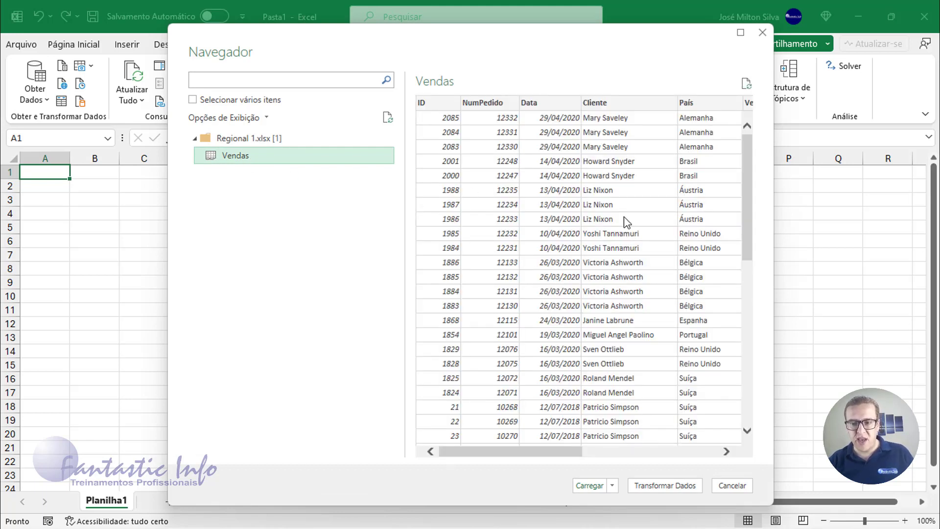
{"action": "left_click_drag", "start_coordinate": [551, 453], "coordinate": [509, 449]}
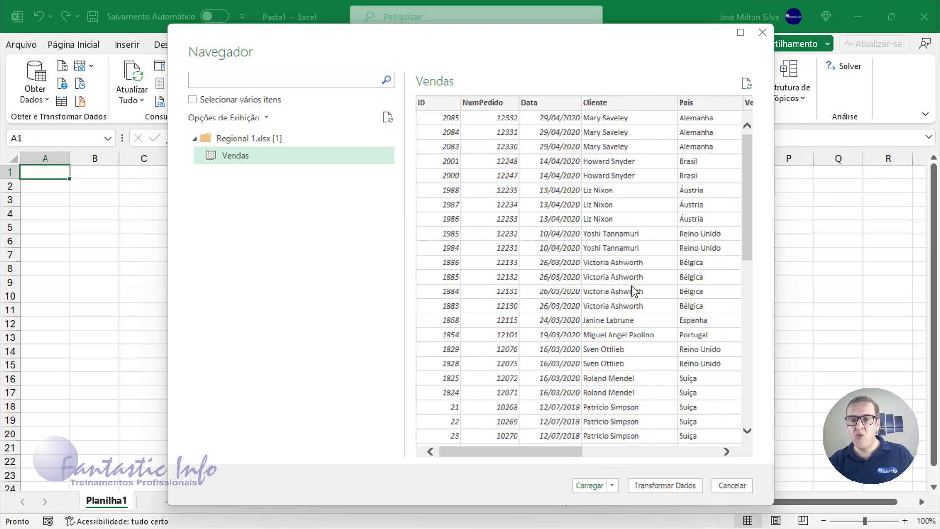
{"action": "left_click_drag", "start_coordinate": [464, 452], "coordinate": [623, 459]}
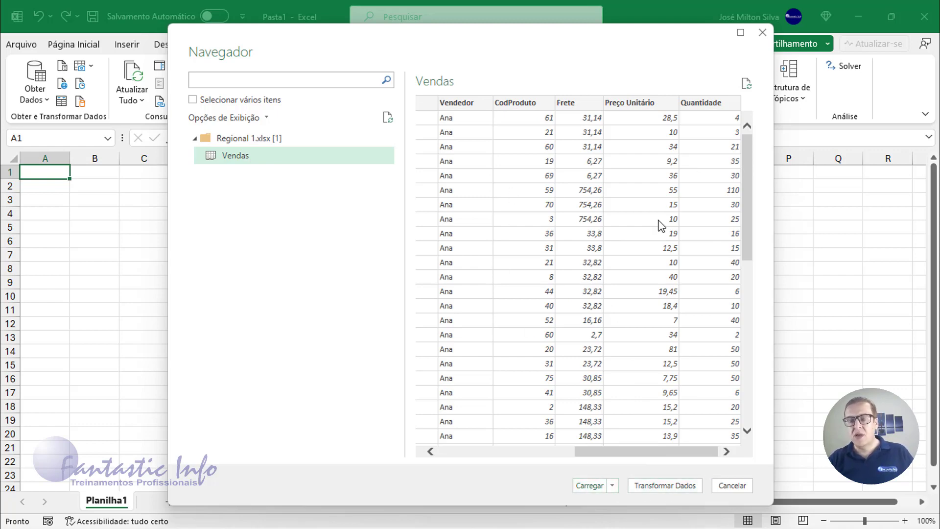
{"action": "left_click", "coordinate": [592, 486]}
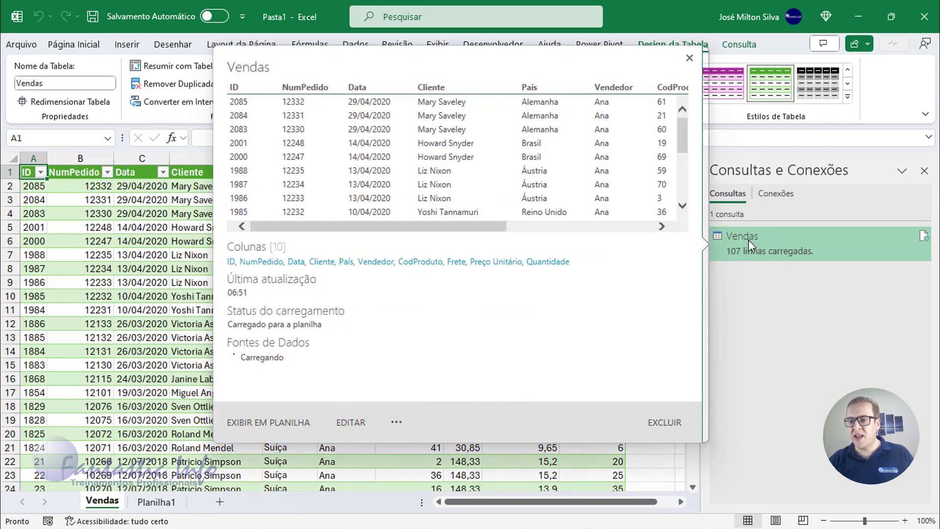
Step: Rename the Vendas query as Regional 1
{"action": "right_click", "coordinate": [748, 240]}
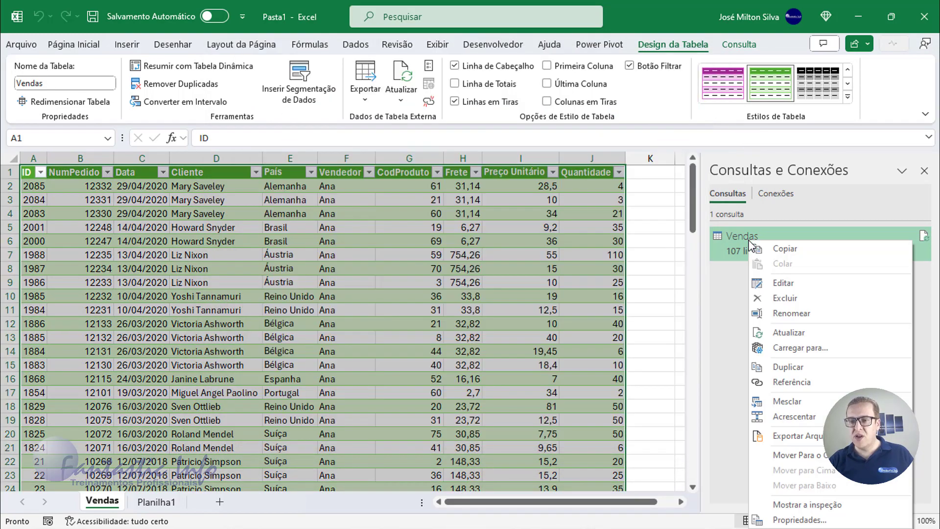
{"action": "left_click", "coordinate": [804, 314]}
{"action": "type", "text": "Regional"}
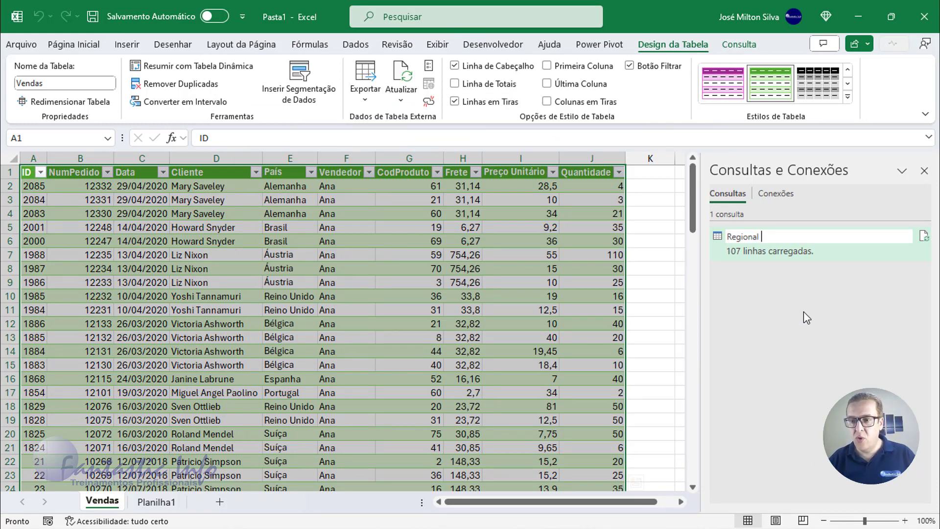
{"action": "type", "text": " 1"}
{"action": "key", "text": "Return"}
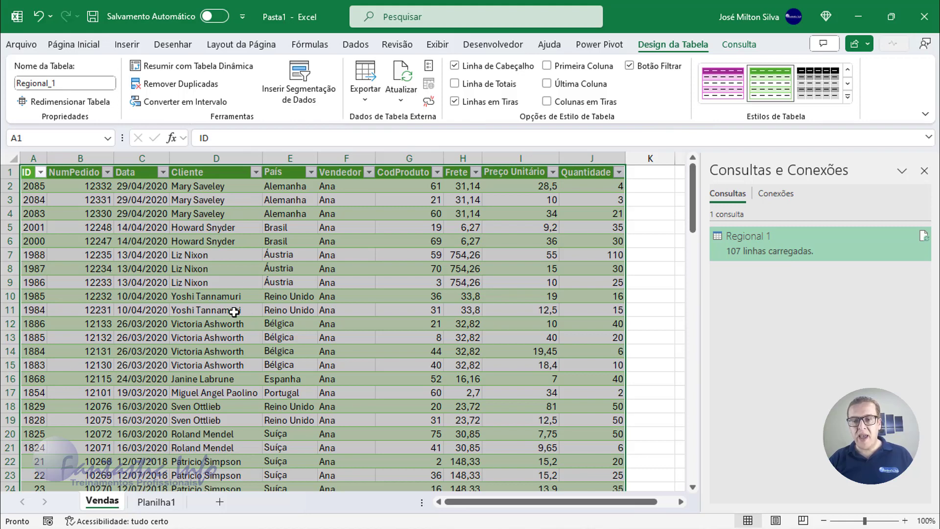
Step: Delete the Vendas worksheet that holds the loaded table, keeping the Regional 1 query as a connection
{"action": "left_click", "coordinate": [110, 506]}
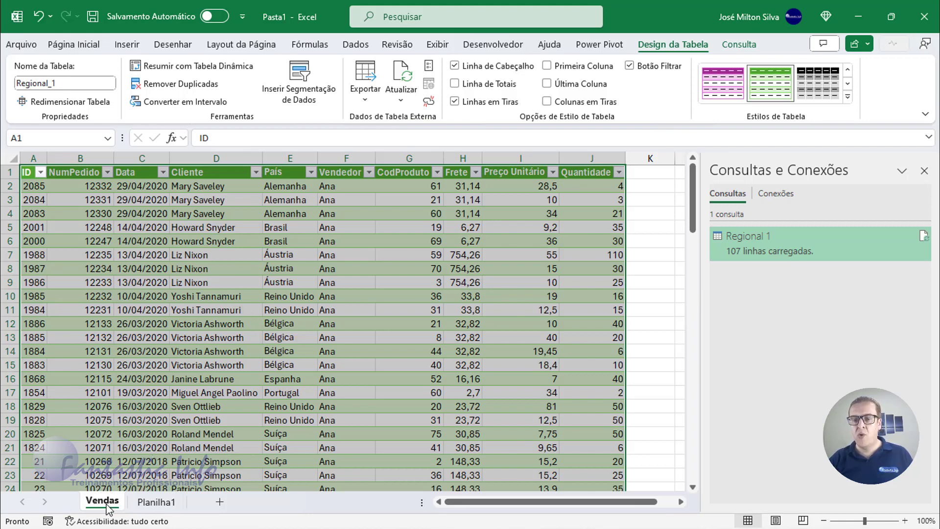
{"action": "right_click", "coordinate": [107, 506]}
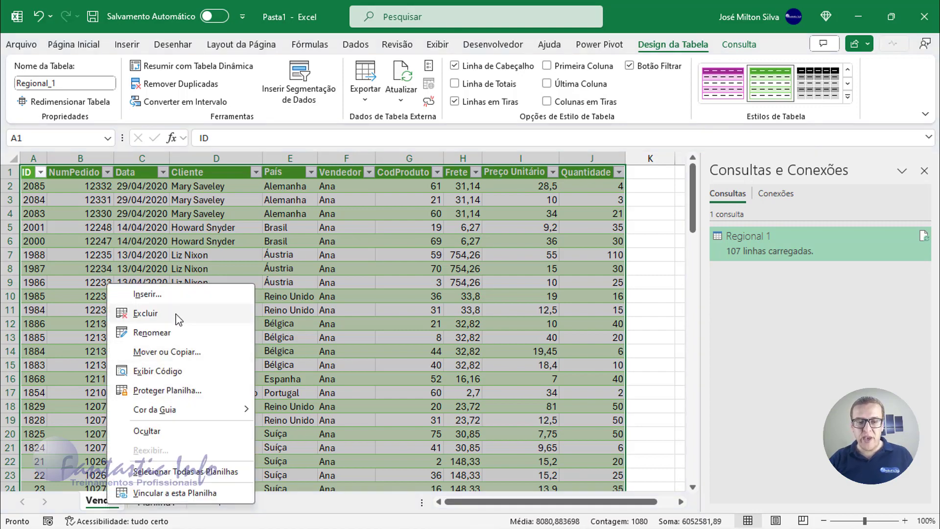
{"action": "left_click", "coordinate": [146, 313]}
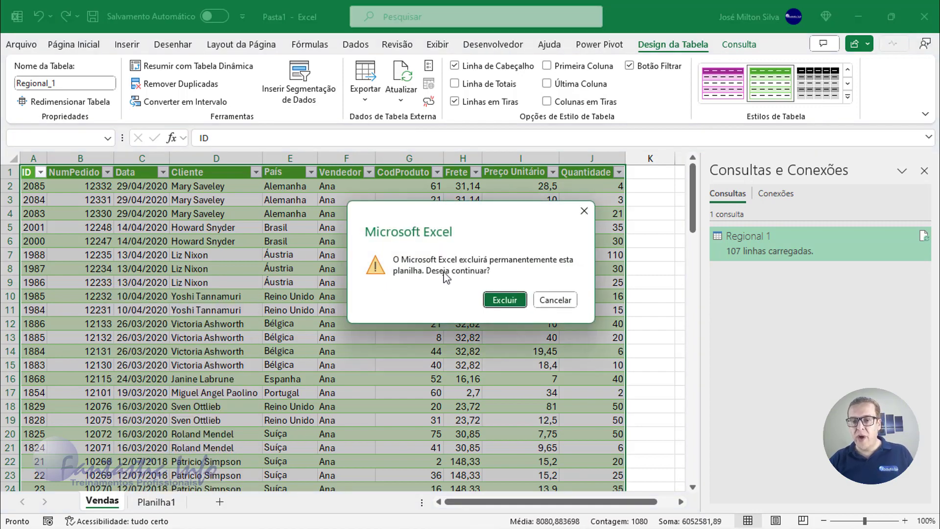
{"action": "left_click", "coordinate": [508, 300]}
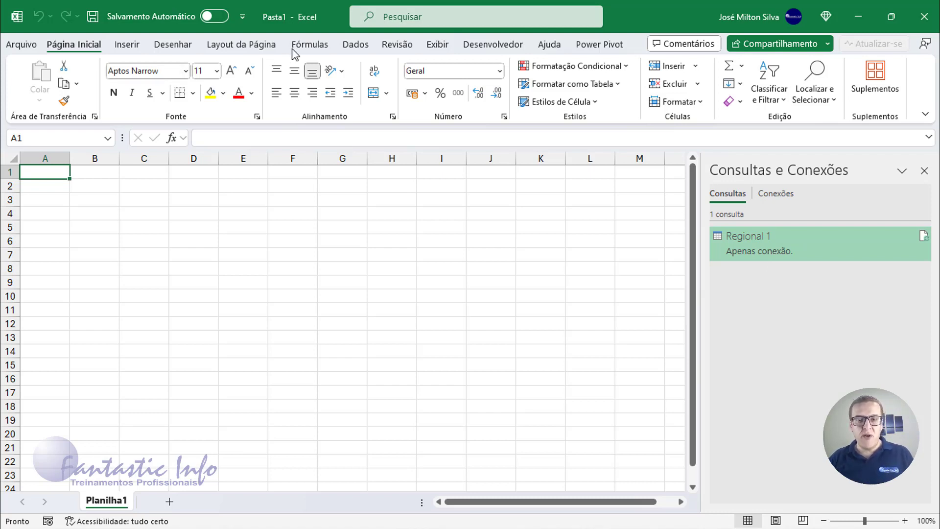
Step: Start a second import from an Excel workbook, choosing Regional 2.xlsx in the Vendas folder
{"action": "left_click", "coordinate": [362, 47]}
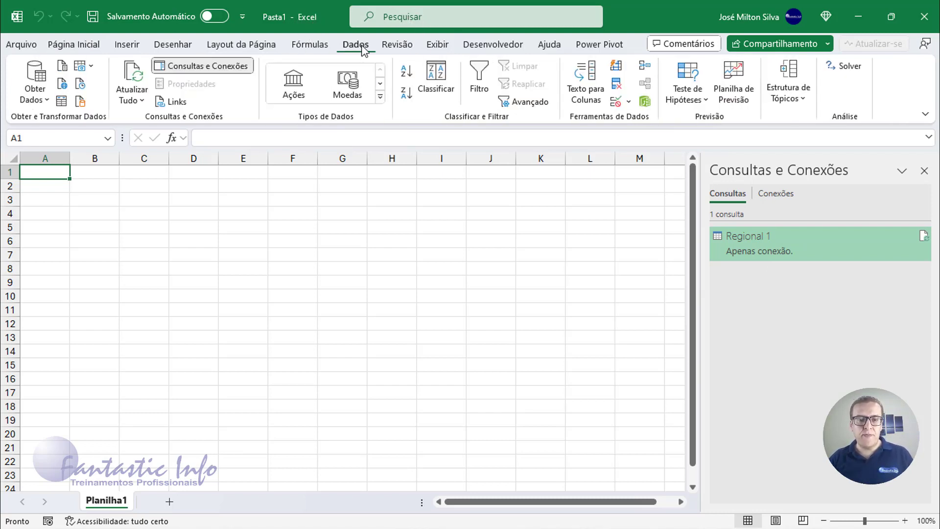
{"action": "left_click", "coordinate": [37, 93]}
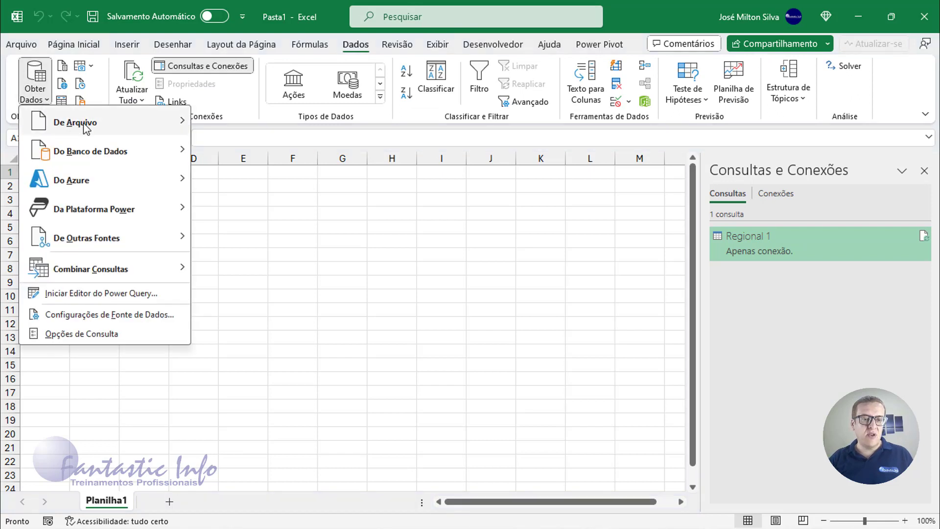
{"action": "mouse_move", "coordinate": [84, 127]}
{"action": "left_click", "coordinate": [258, 127]}
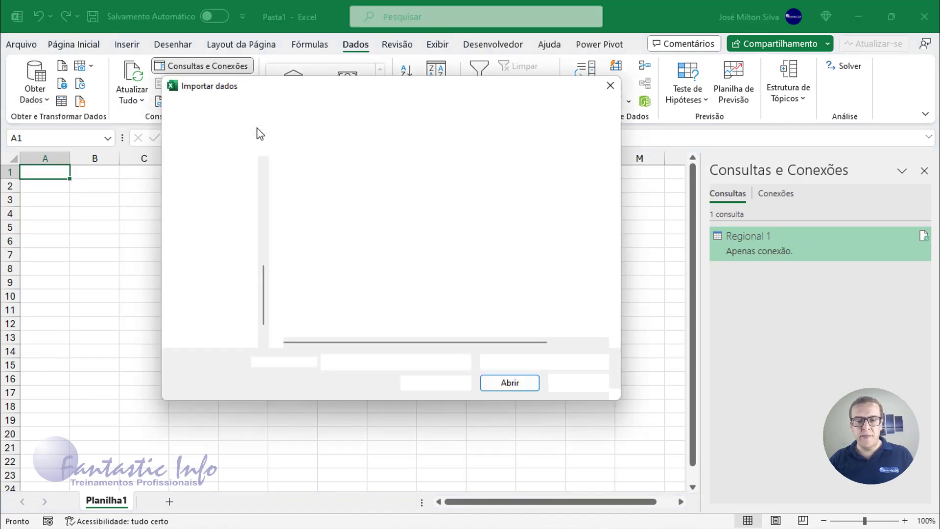
{"action": "left_click", "coordinate": [318, 209]}
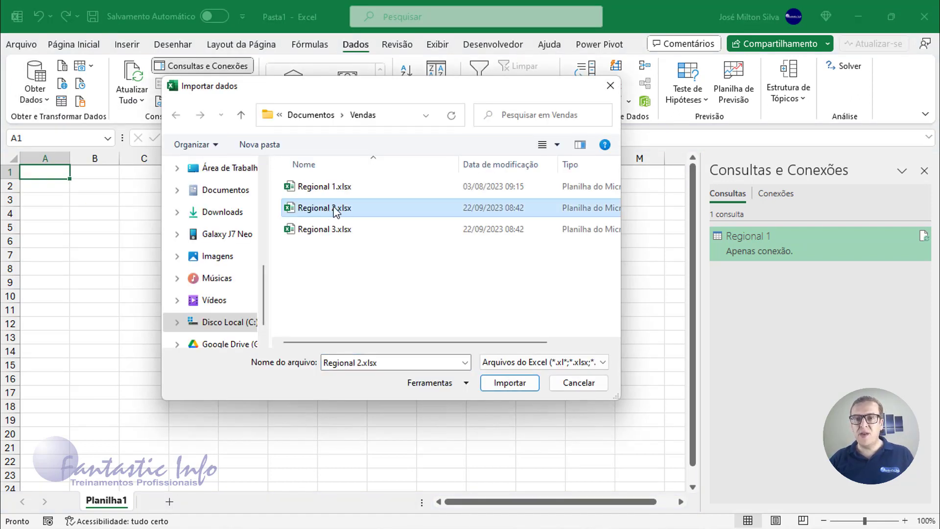
{"action": "left_click", "coordinate": [503, 388]}
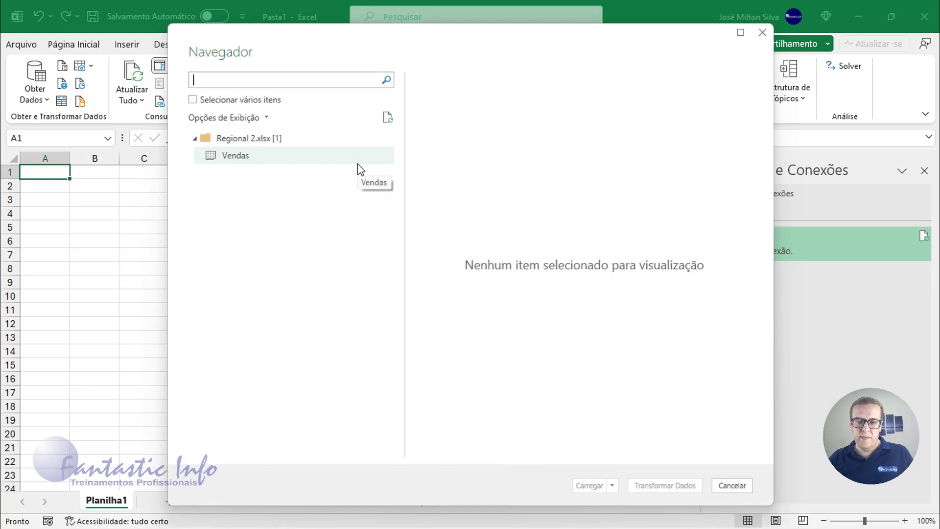
Step: Load the Vendas table from Regional 2.xlsx with the Apenas Criar Conexão option
{"action": "left_click", "coordinate": [247, 164]}
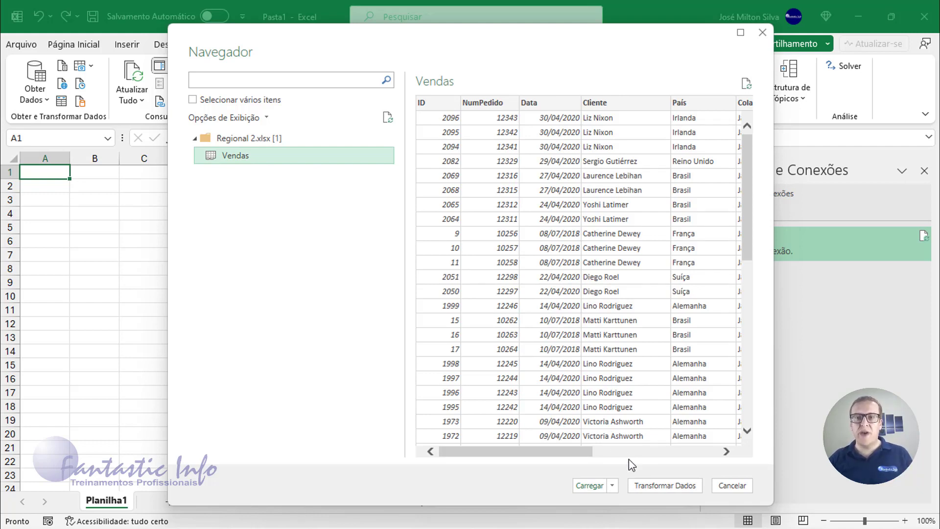
{"action": "left_click", "coordinate": [612, 485]}
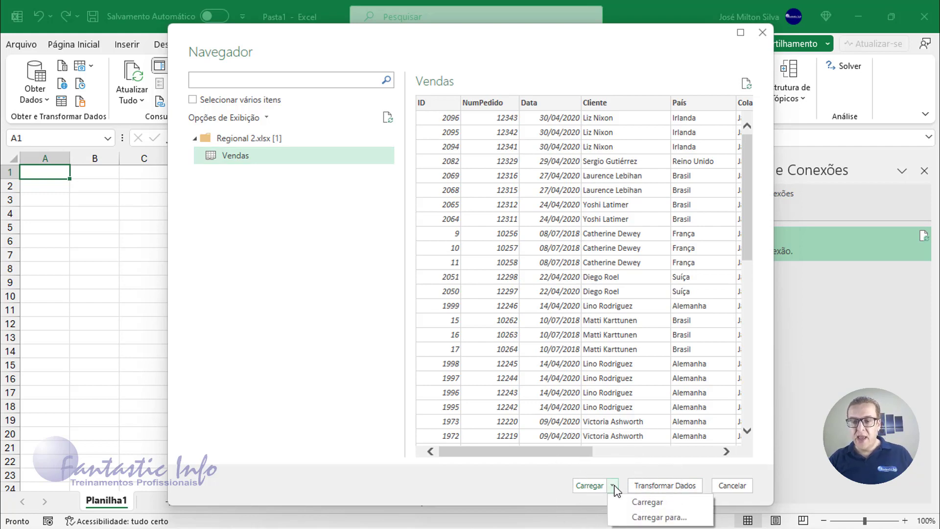
{"action": "left_click", "coordinate": [660, 518]}
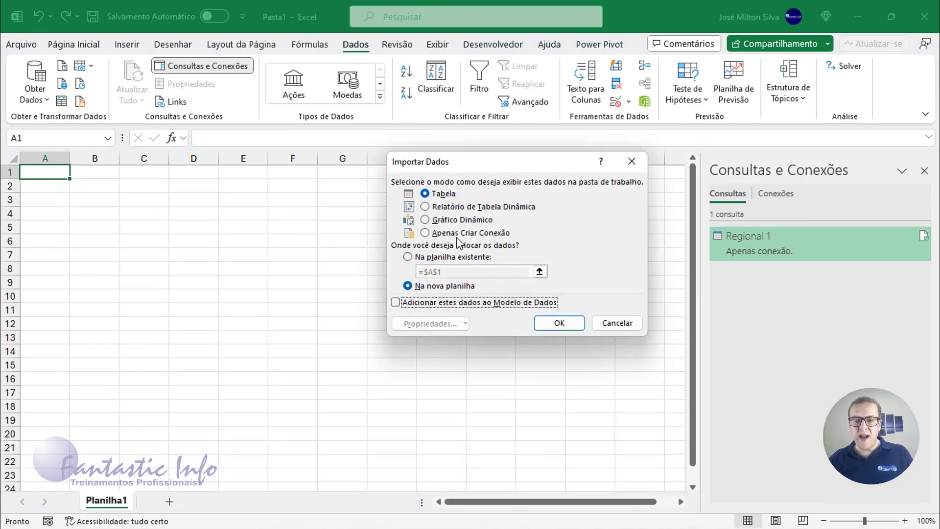
{"action": "left_click", "coordinate": [458, 235]}
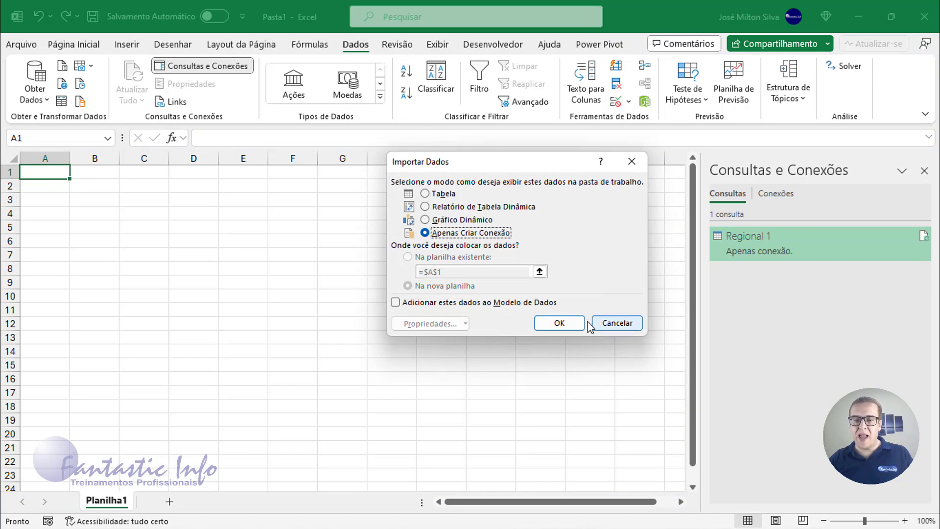
{"action": "left_click", "coordinate": [557, 324]}
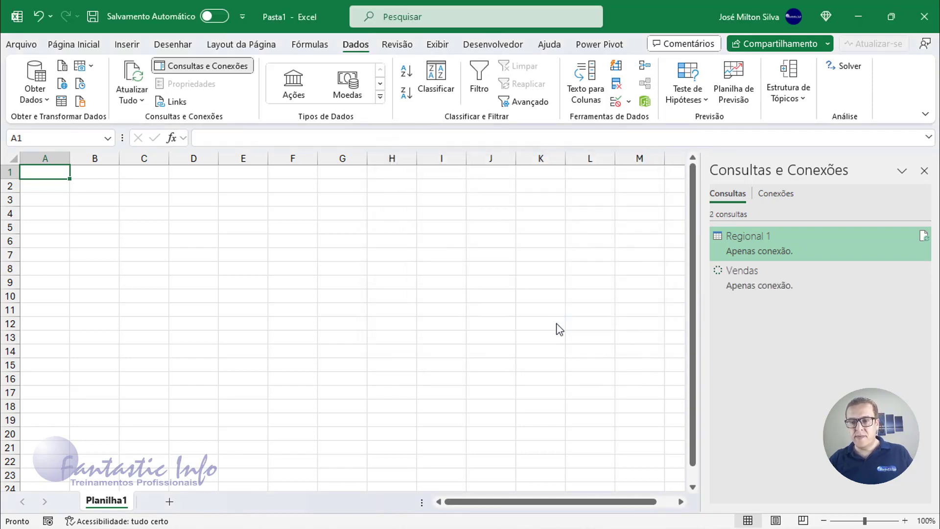
Step: Rename the new Vendas query as Regional 2
{"action": "right_click", "coordinate": [749, 277]}
{"action": "left_click", "coordinate": [808, 316]}
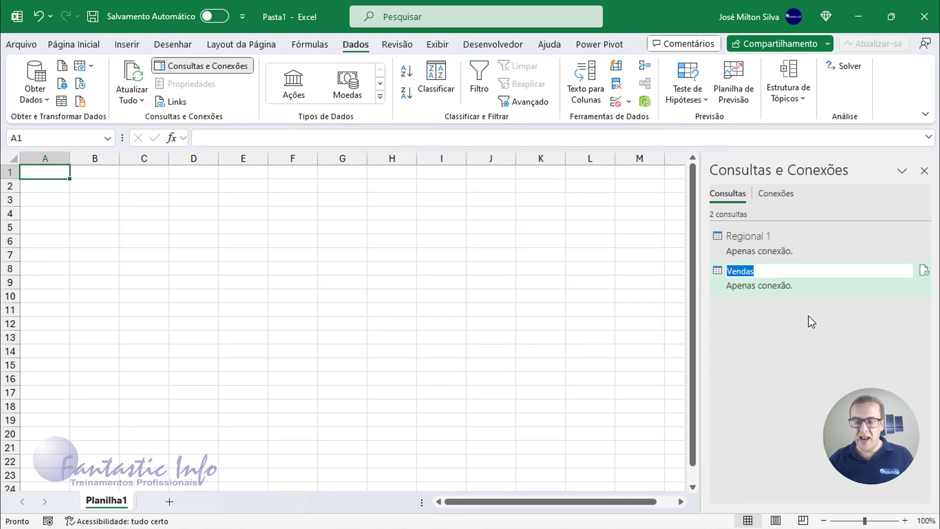
{"action": "type", "text": "Regional 2"}
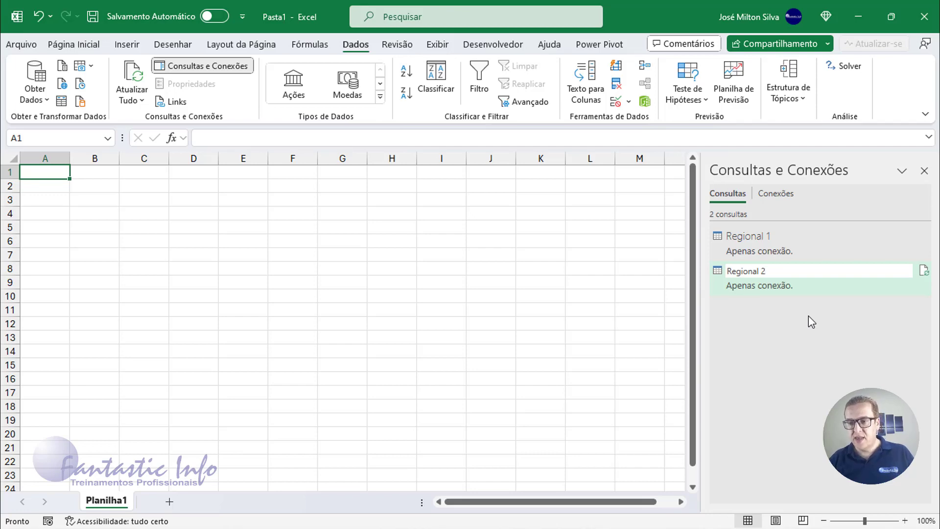
{"action": "key", "text": "Return"}
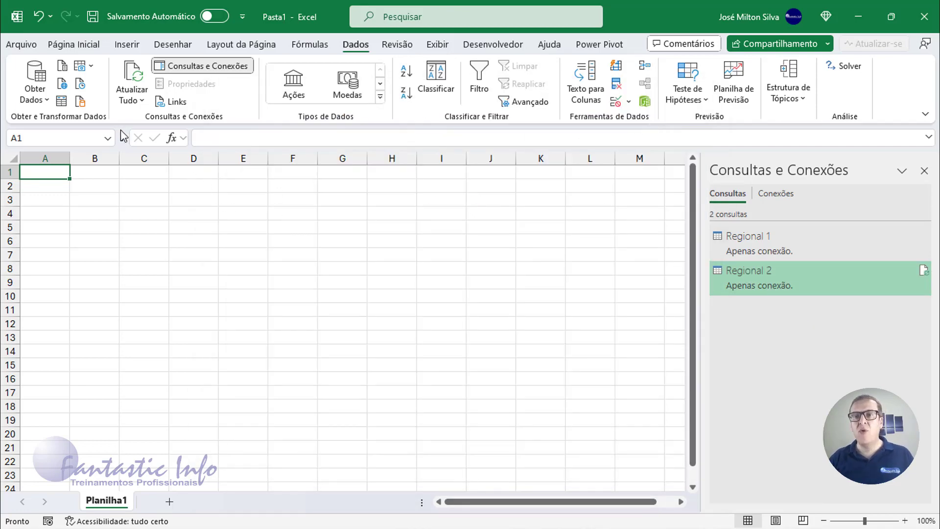
Step: Start a third import from an Excel workbook, choosing Regional 3.xlsx in the Vendas folder
{"action": "left_click", "coordinate": [35, 98]}
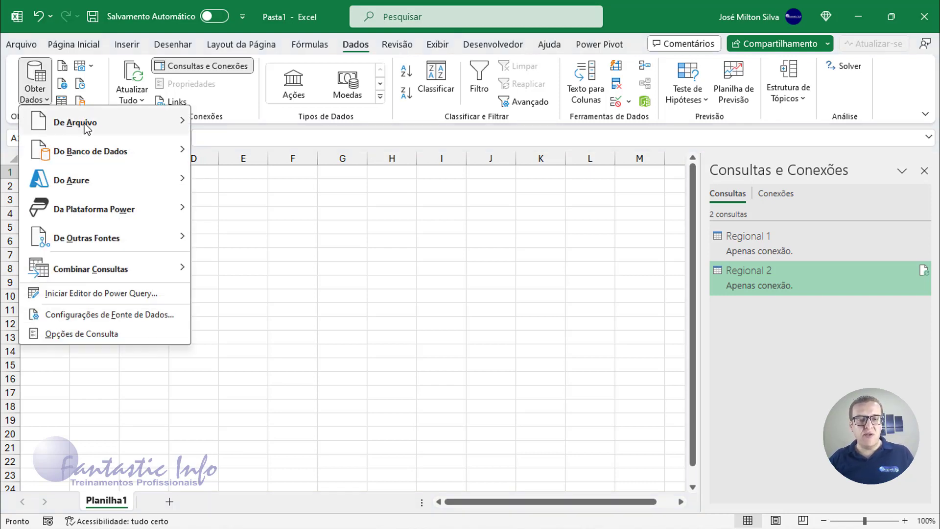
{"action": "mouse_move", "coordinate": [86, 123]}
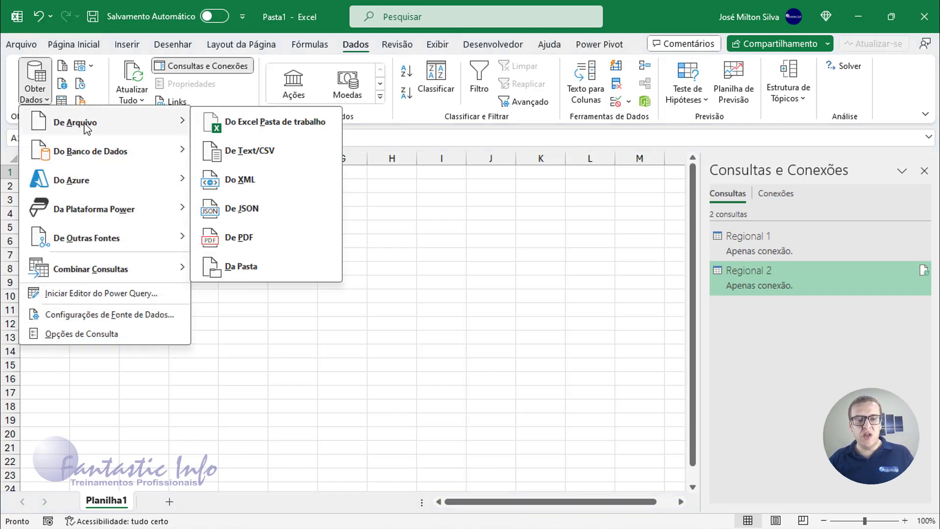
{"action": "left_click", "coordinate": [271, 128]}
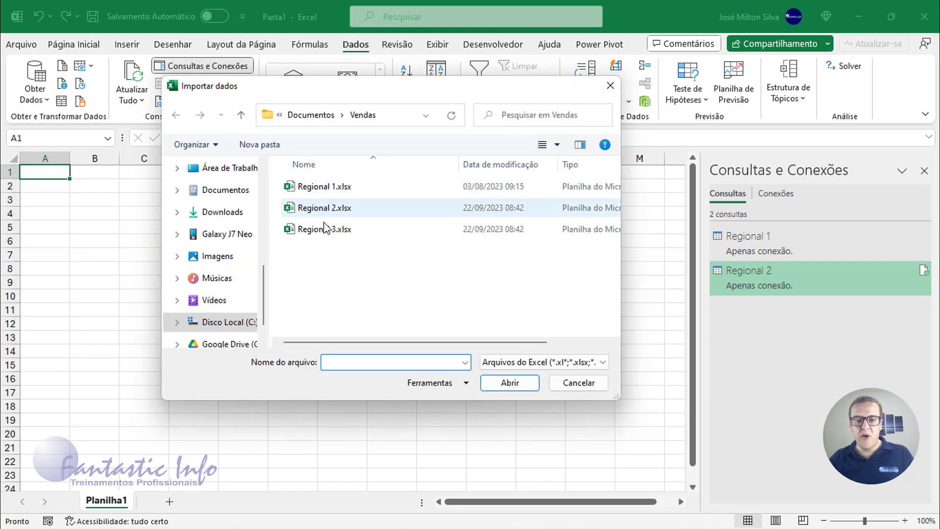
{"action": "left_click", "coordinate": [332, 230]}
{"action": "left_click", "coordinate": [521, 388]}
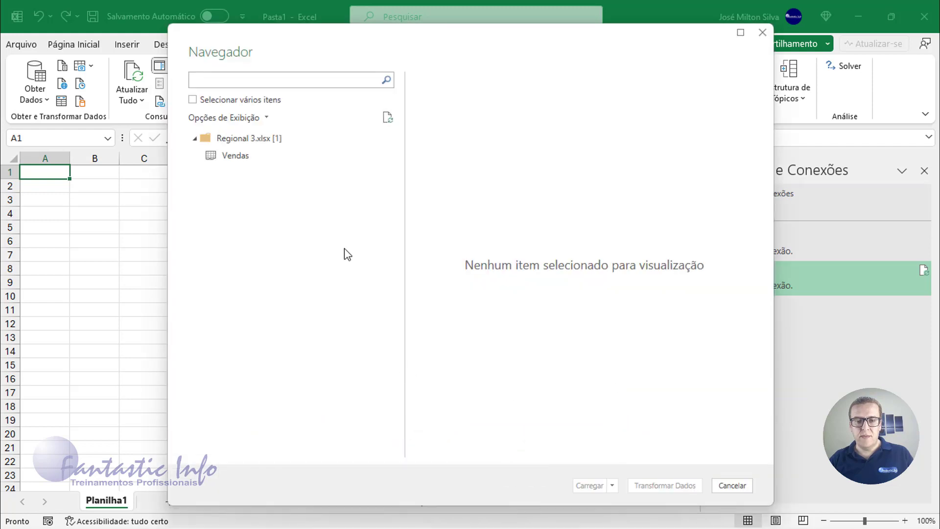
Step: Load the Vendas table from Regional 3.xlsx with the Apenas Criar Conexão option
{"action": "left_click", "coordinate": [254, 164]}
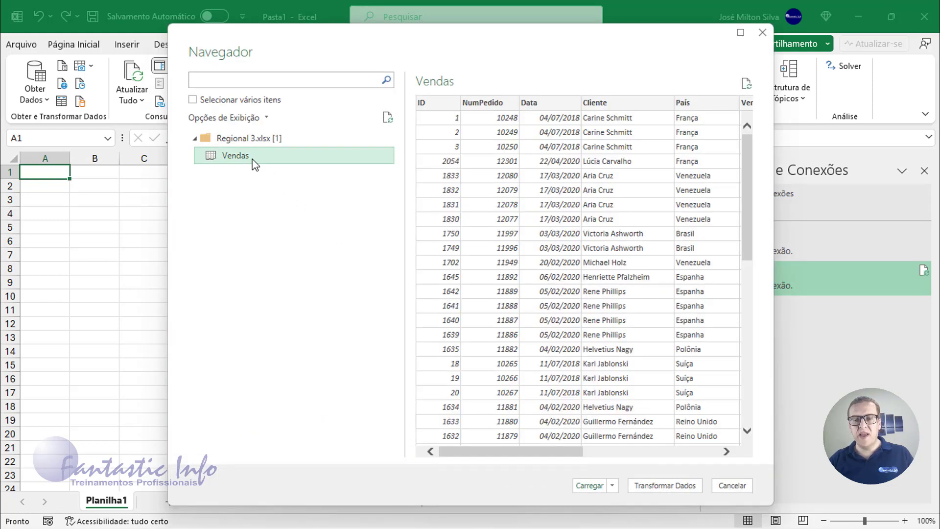
{"action": "left_click", "coordinate": [615, 486]}
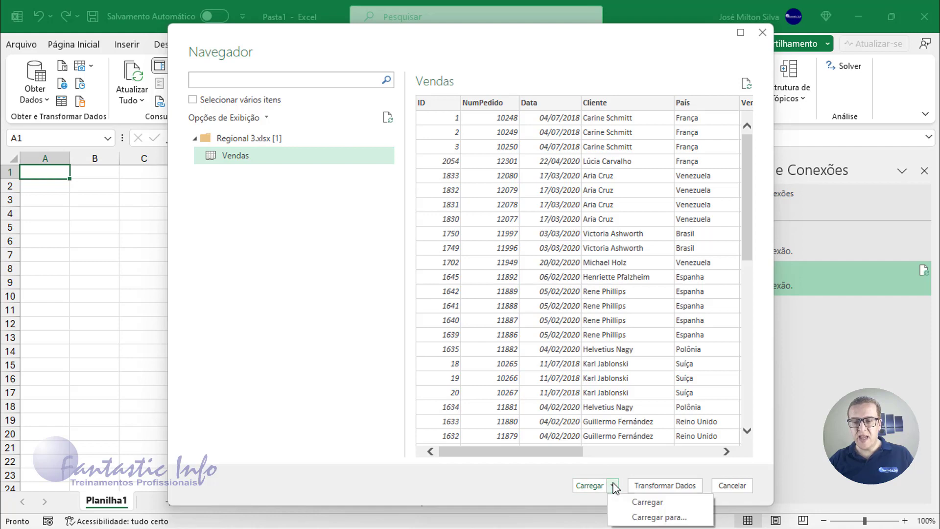
{"action": "left_click", "coordinate": [657, 514]}
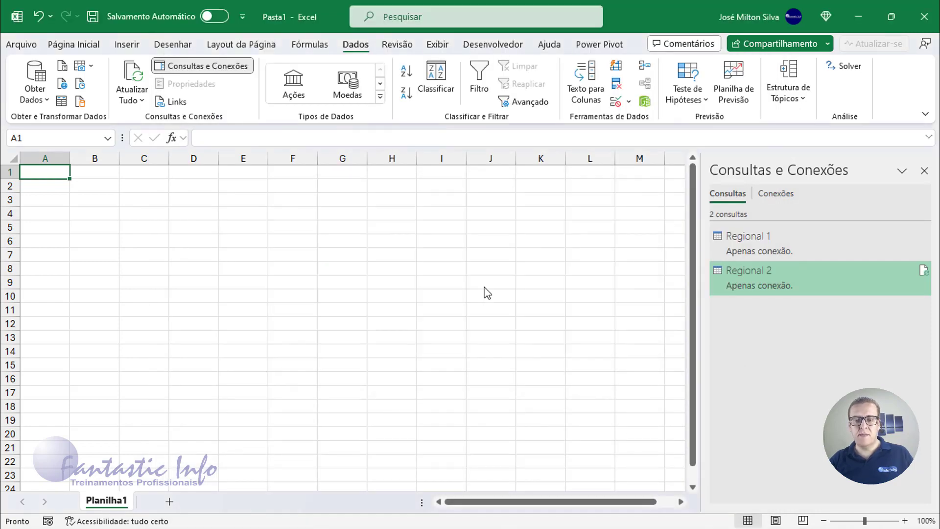
{"action": "left_click", "coordinate": [432, 234]}
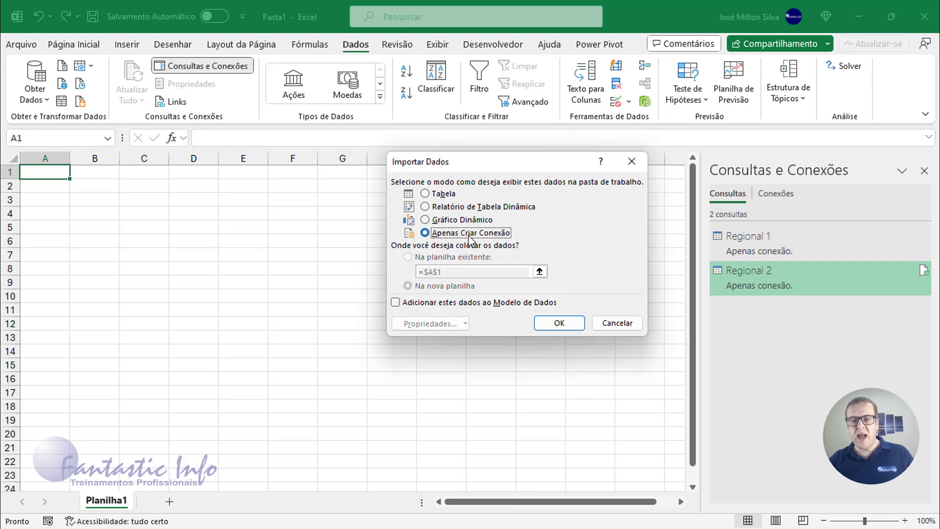
{"action": "left_click", "coordinate": [566, 324]}
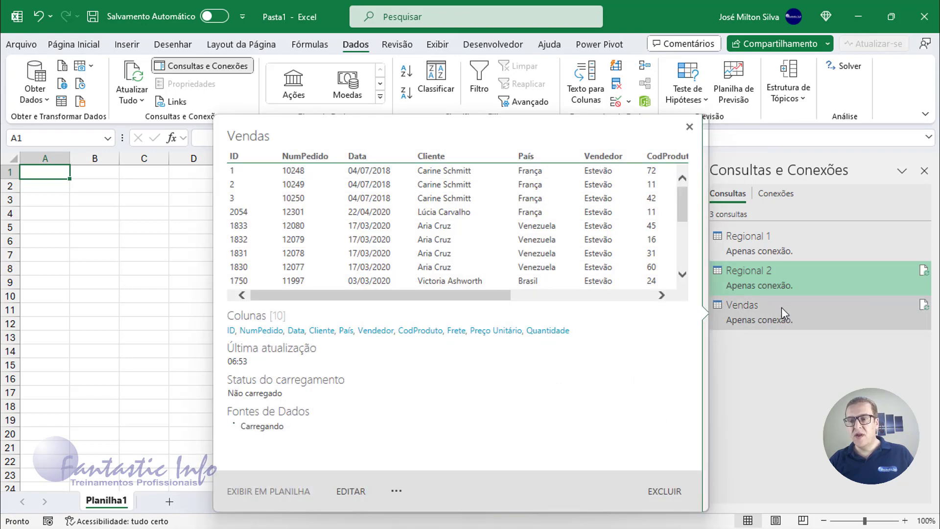
Step: Rename the new Vendas query as Regional 3
{"action": "right_click", "coordinate": [760, 313]}
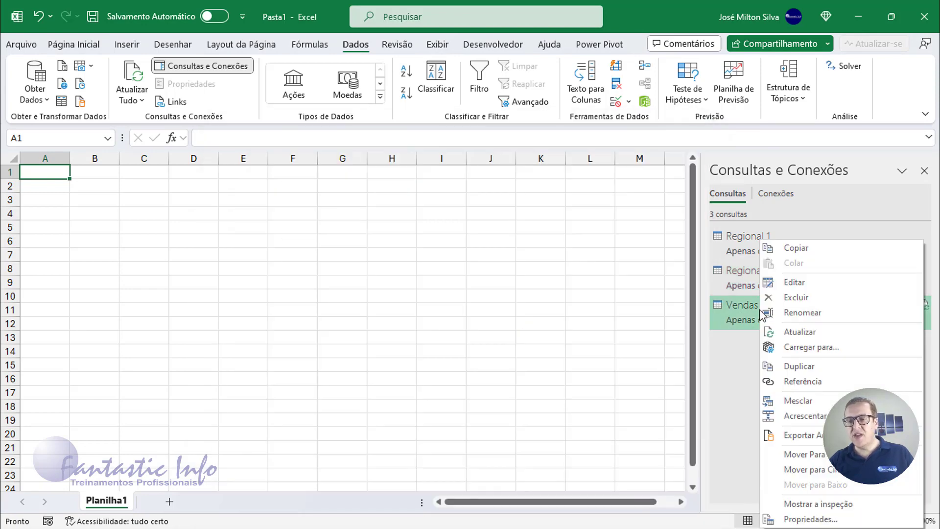
{"action": "left_click", "coordinate": [806, 314]}
{"action": "type", "text": "Regional 3"}
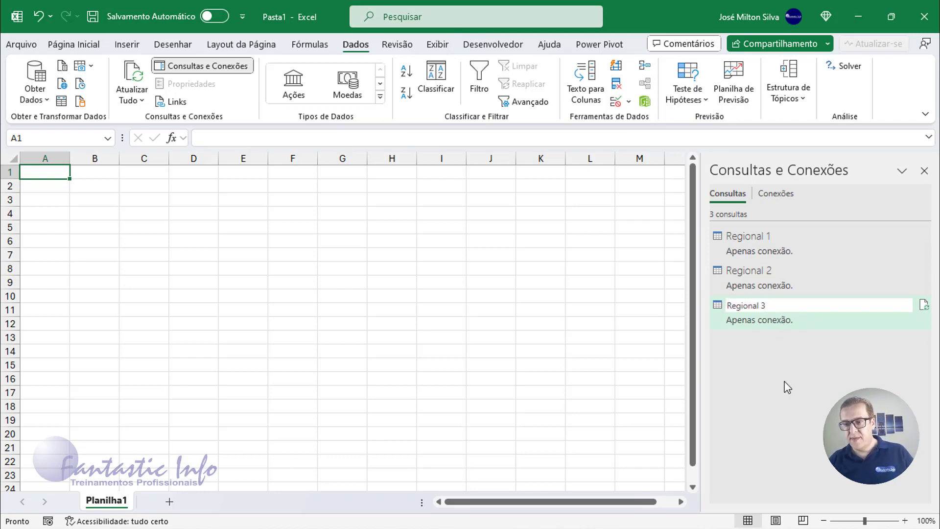
{"action": "key", "text": "Return"}
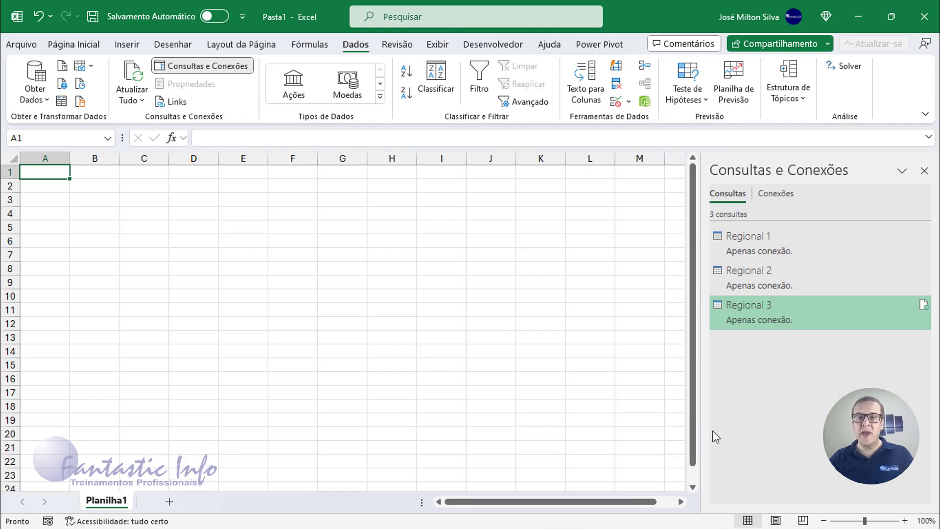
Step: Combine Regional 1, Regional 2 and Regional 3 into one query with Acrescentar, using the Três ou mais tabelas option
{"action": "left_click", "coordinate": [39, 101]}
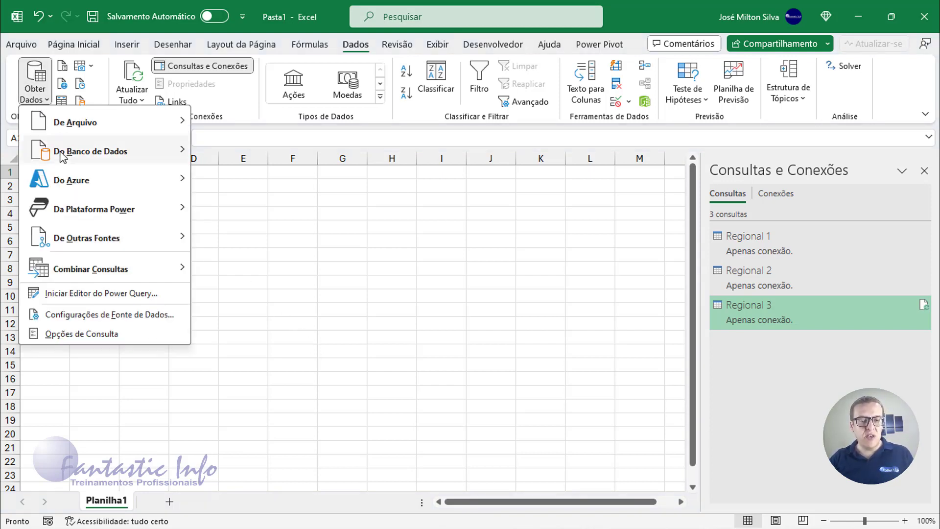
{"action": "mouse_move", "coordinate": [112, 278]}
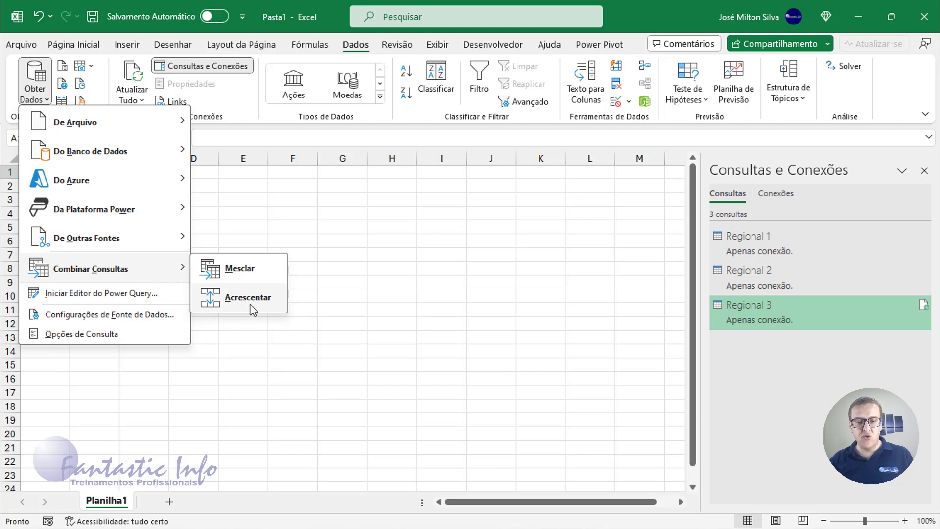
{"action": "left_click", "coordinate": [253, 310]}
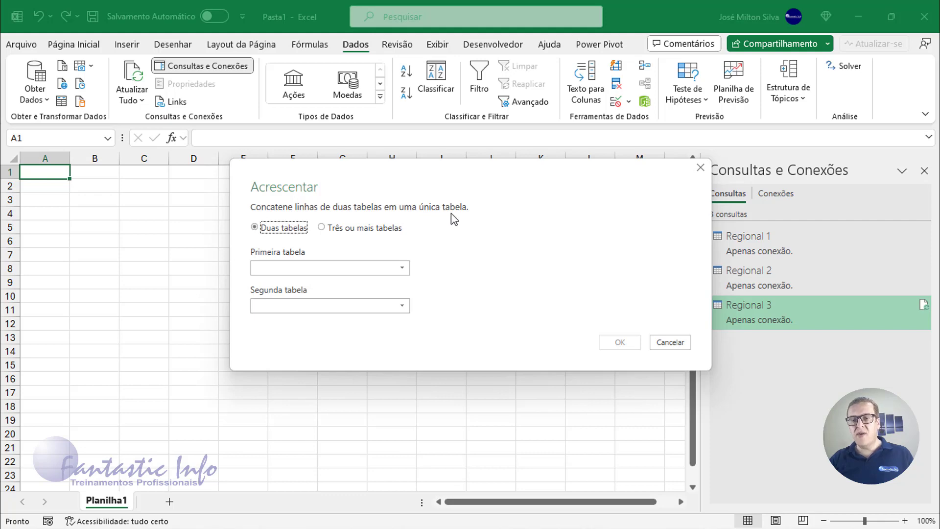
{"action": "left_click", "coordinate": [350, 230]}
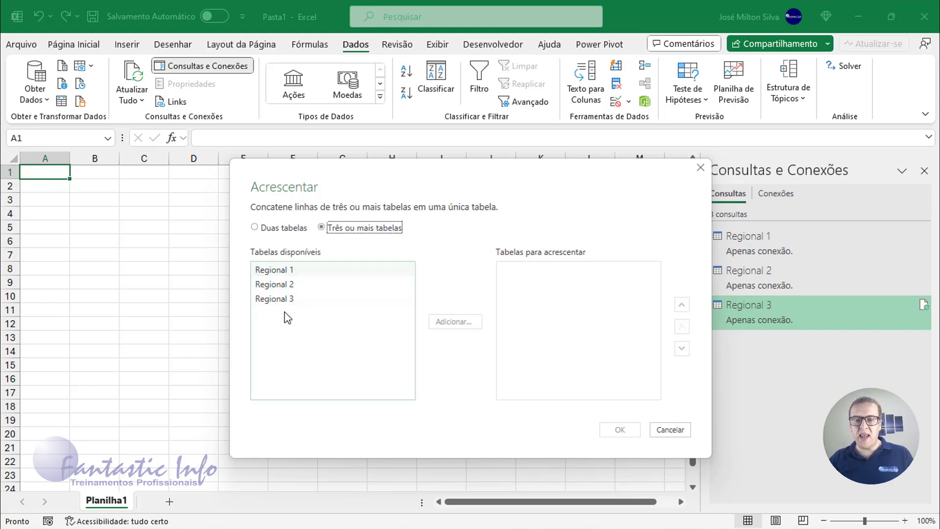
{"action": "left_click", "coordinate": [288, 271]}
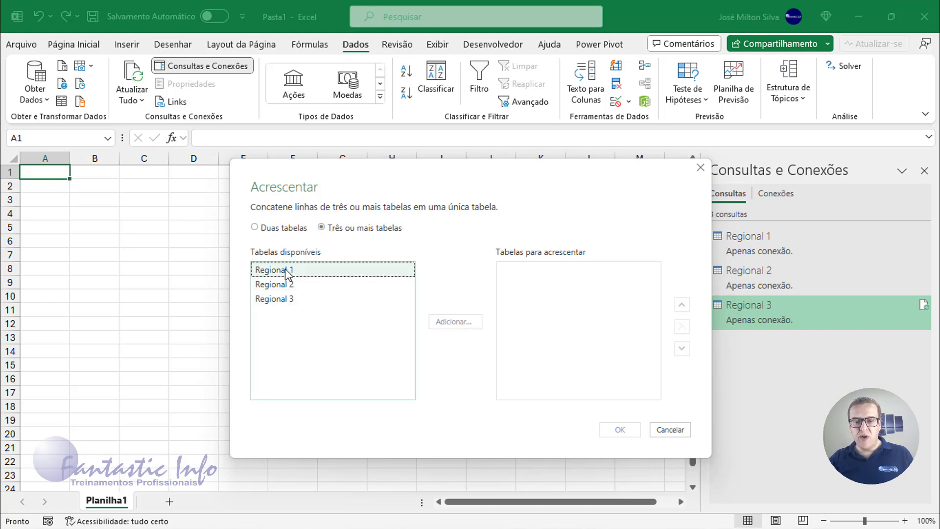
{"action": "left_click", "coordinate": [454, 322]}
{"action": "left_click", "coordinate": [306, 286]}
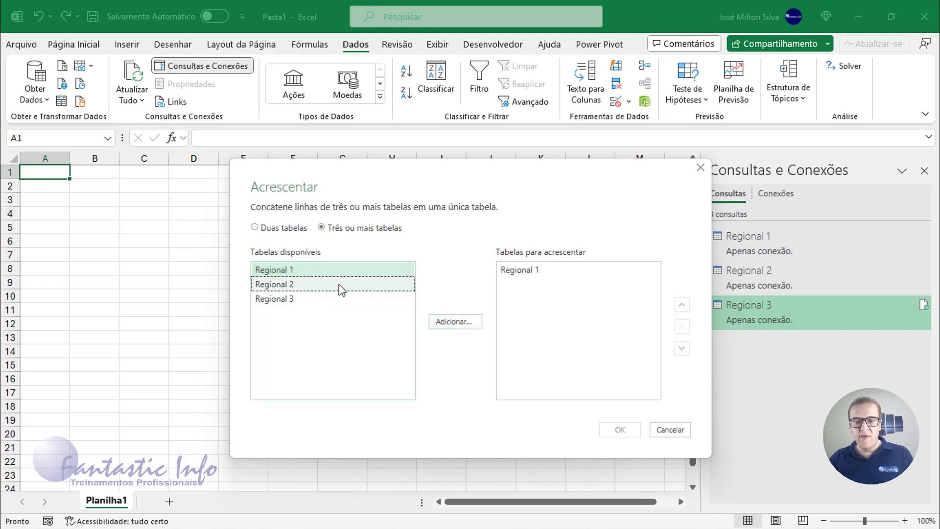
{"action": "left_click", "coordinate": [466, 326]}
{"action": "left_click", "coordinate": [277, 300]}
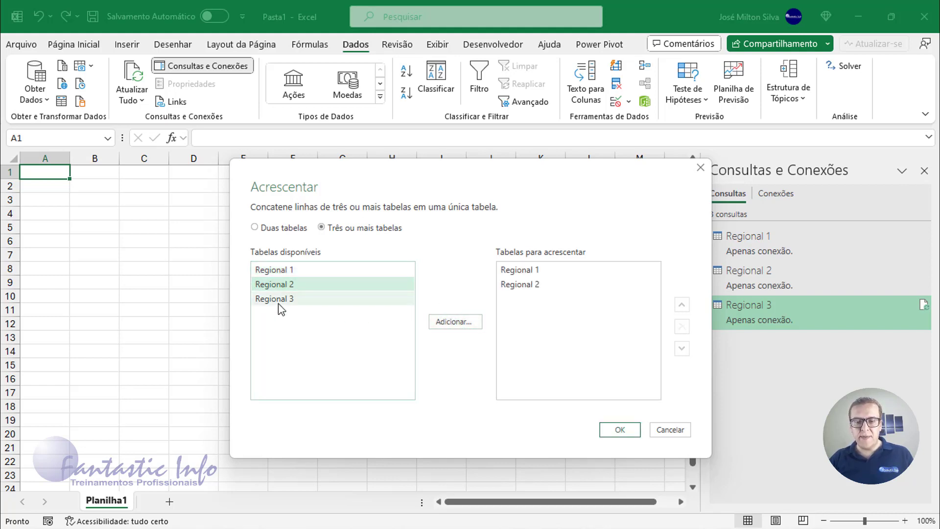
{"action": "left_click", "coordinate": [456, 324]}
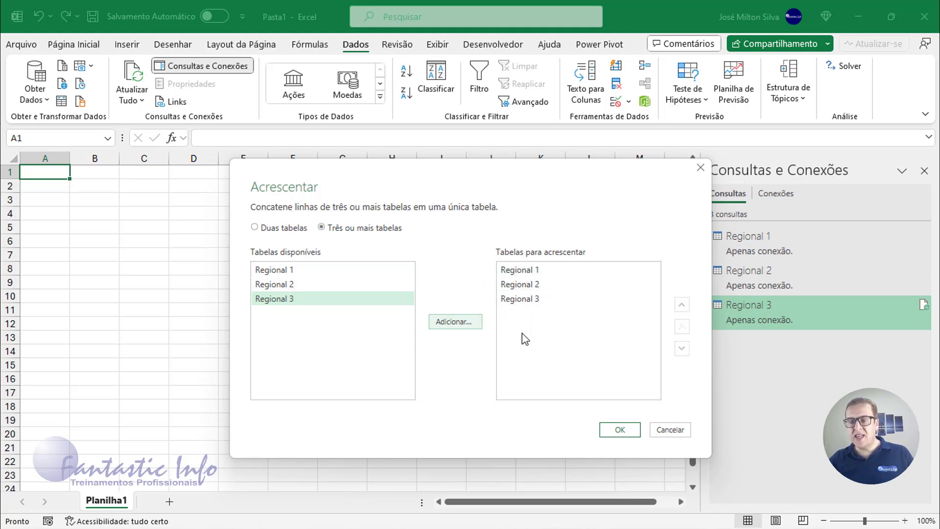
{"action": "left_click", "coordinate": [620, 429]}
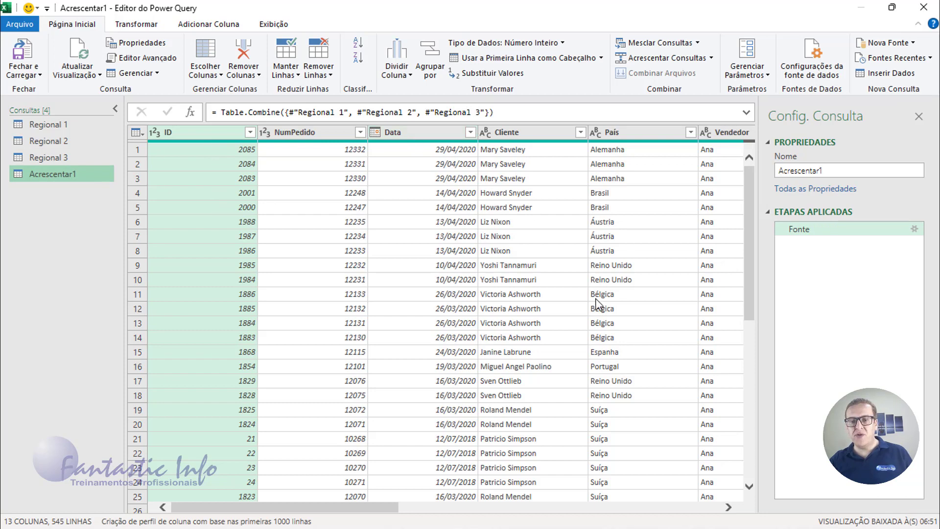
Step: Examine all the columns of the appended query, through to the last column, Qtde
{"action": "left_click", "coordinate": [728, 506]}
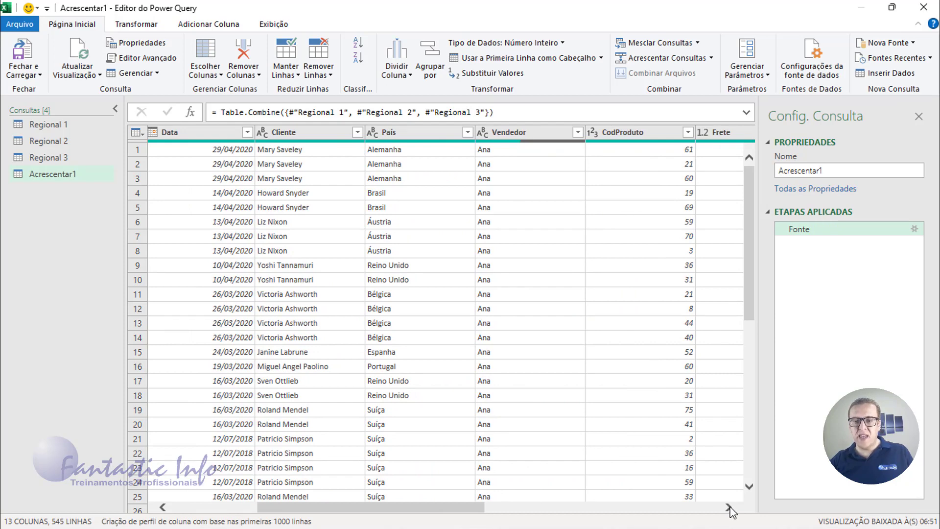
{"action": "left_click", "coordinate": [728, 507]}
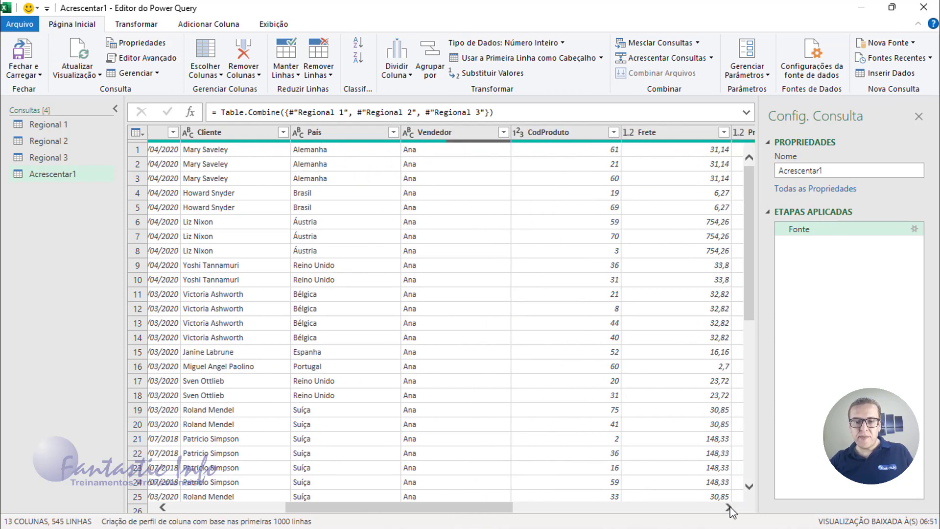
{"action": "left_click", "coordinate": [729, 507]}
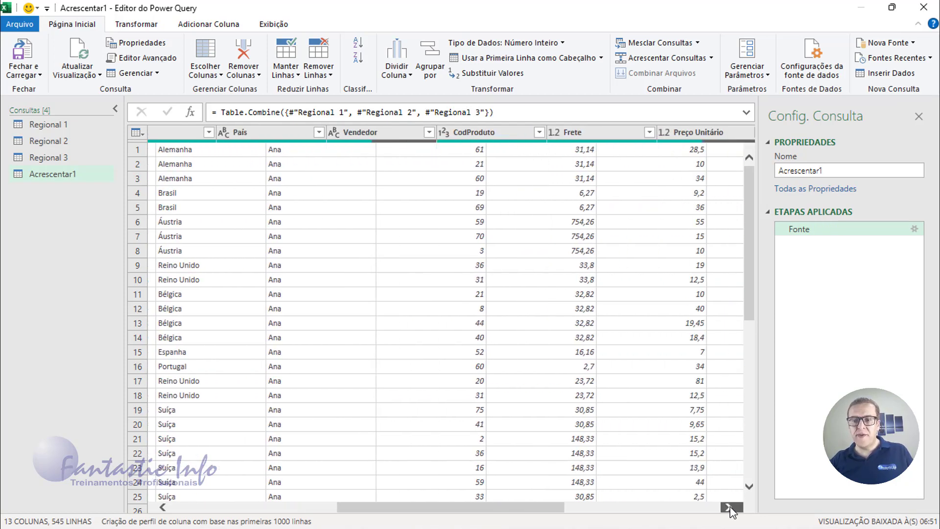
{"action": "left_click", "coordinate": [728, 507]}
{"action": "left_click", "coordinate": [728, 507]}
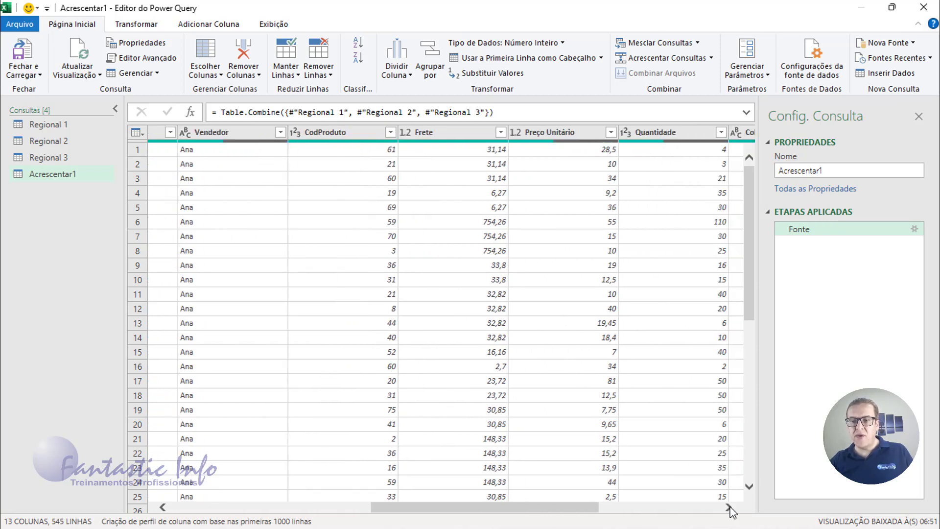
{"action": "left_click", "coordinate": [729, 507]}
{"action": "left_click", "coordinate": [728, 507]}
{"action": "left_click", "coordinate": [729, 507]}
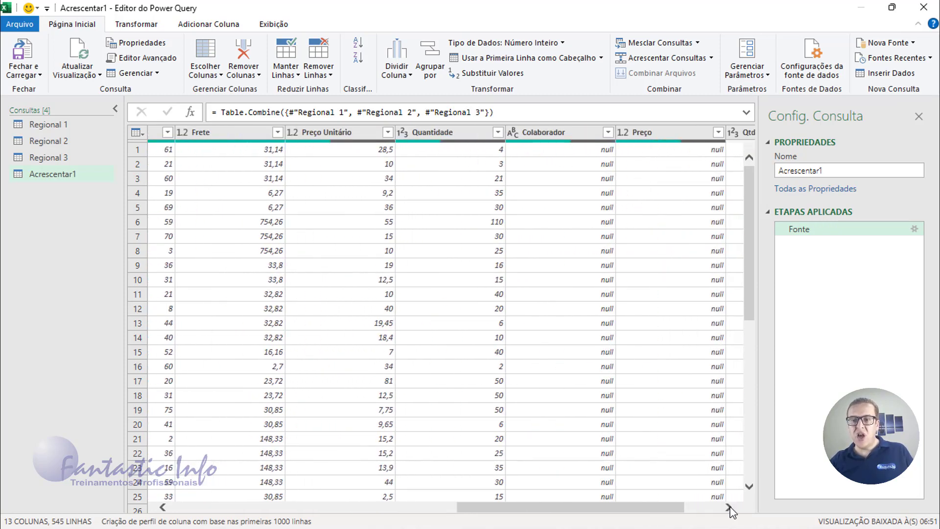
{"action": "left_click", "coordinate": [729, 507]}
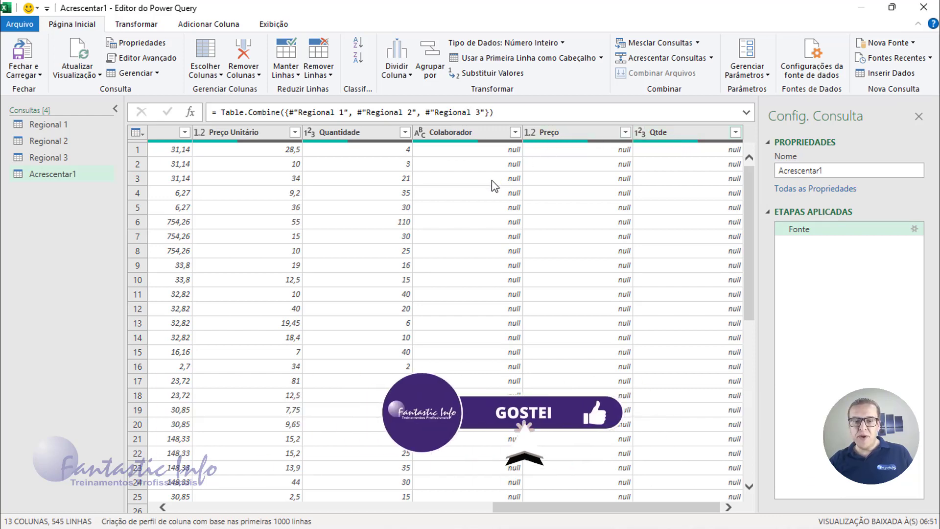
Step: Compare the Vendedor and Colaborador columns down the rows of the appended query, checking where each regional table's values fall
{"action": "left_click", "coordinate": [162, 507]}
{"action": "left_click", "coordinate": [162, 507]}
{"action": "left_click", "coordinate": [162, 507]}
{"action": "left_click", "coordinate": [162, 507]}
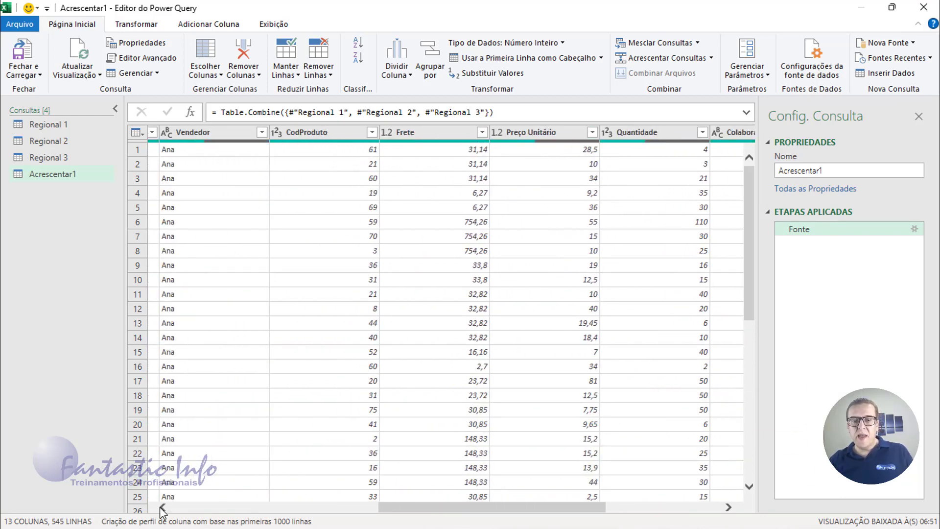
{"action": "left_click", "coordinate": [162, 507]}
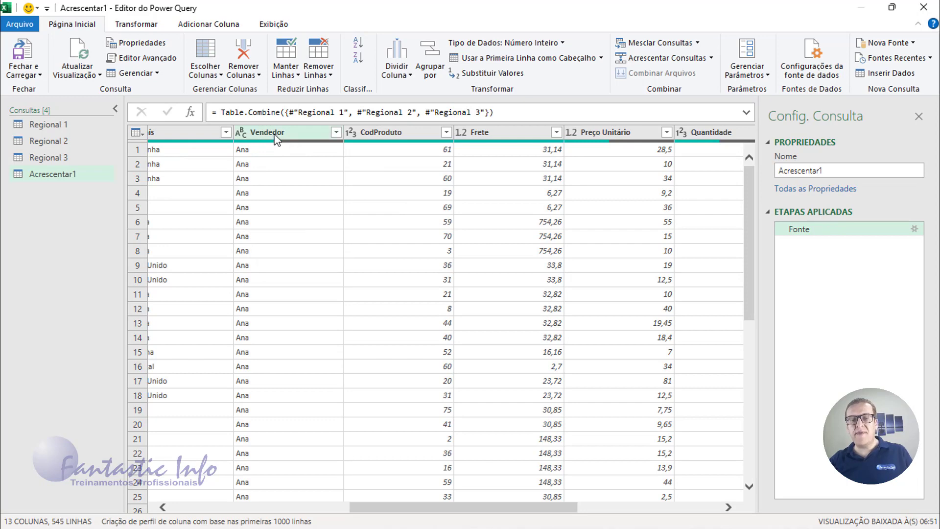
{"action": "scroll", "coordinate": [293, 214], "scroll_direction": "down", "scroll_amount": 17}
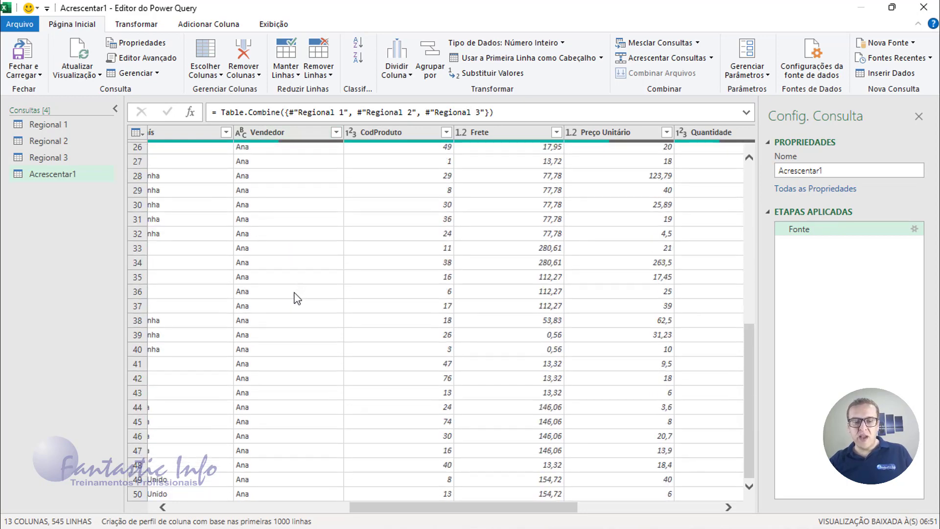
{"action": "scroll", "coordinate": [291, 326], "scroll_direction": "down", "scroll_amount": 17}
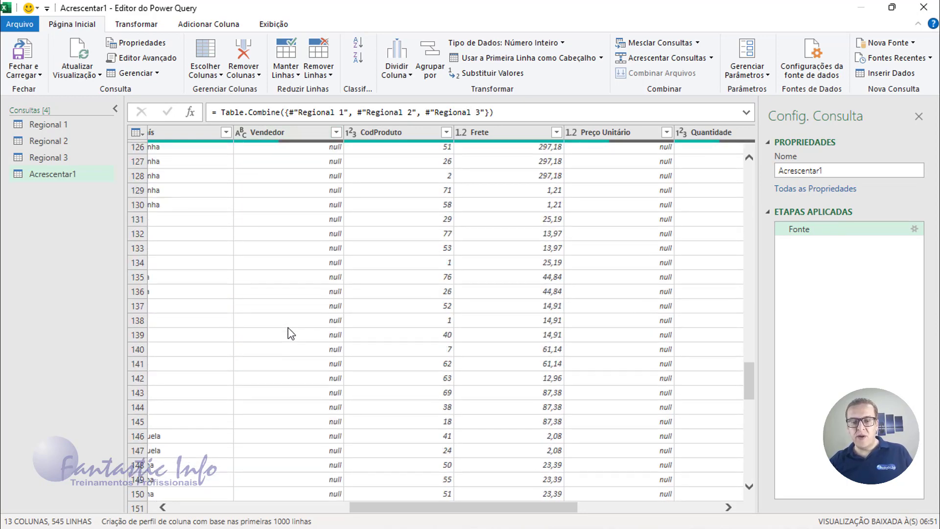
{"action": "scroll", "coordinate": [270, 315], "scroll_direction": "up", "scroll_amount": 8}
{"action": "scroll", "coordinate": [269, 315], "scroll_direction": "down", "scroll_amount": 4}
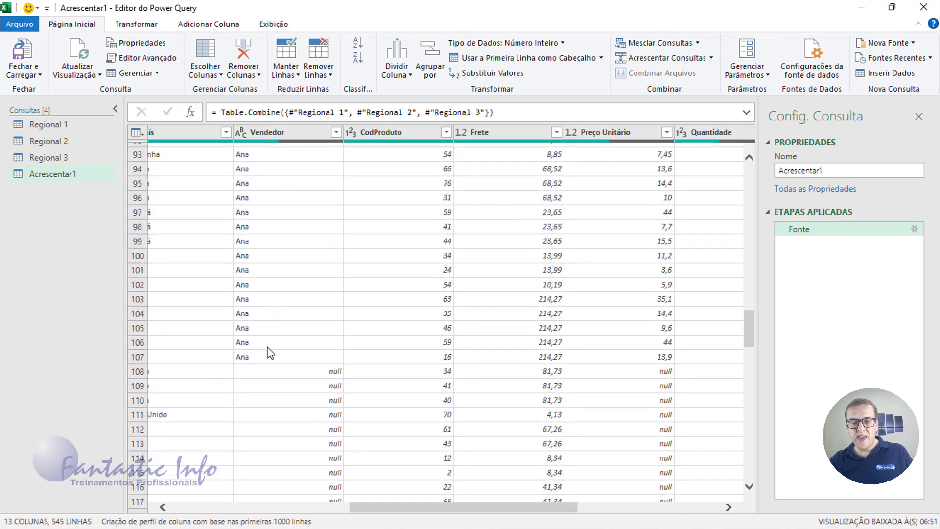
{"action": "scroll", "coordinate": [271, 353], "scroll_direction": "down", "scroll_amount": 7}
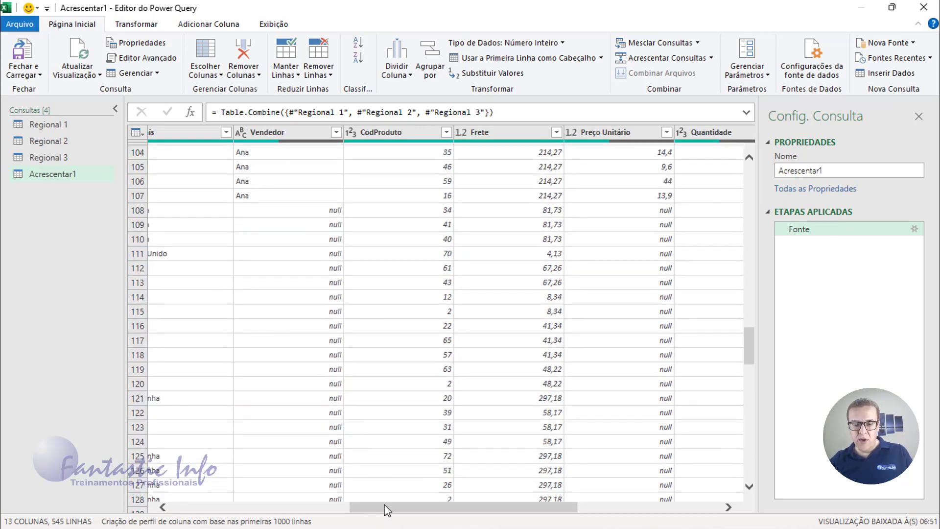
{"action": "left_click_drag", "start_coordinate": [393, 510], "coordinate": [512, 507]}
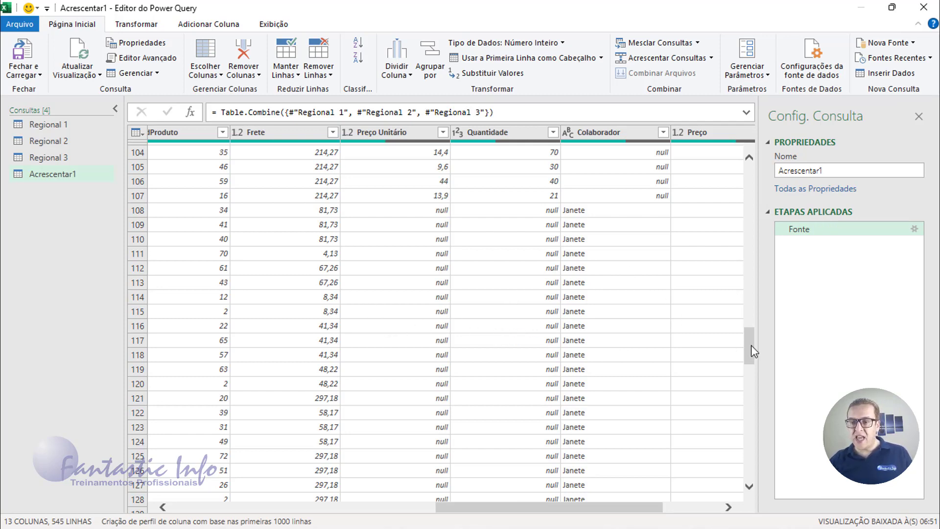
{"action": "left_click_drag", "start_coordinate": [751, 346], "coordinate": [747, 473]}
{"action": "left_click", "coordinate": [748, 488]}
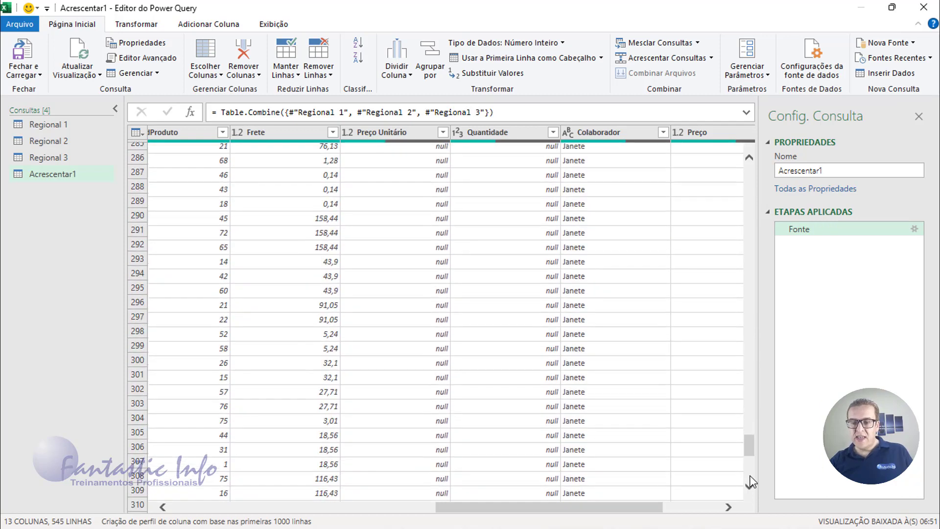
Step: Examine the rows where the Regional 2 data gives way to Regional 3, comparing the seller, price and quantity columns
{"action": "left_click", "coordinate": [750, 475]}
{"action": "left_click", "coordinate": [750, 475]}
{"action": "left_click", "coordinate": [749, 476]}
{"action": "left_click", "coordinate": [750, 475]}
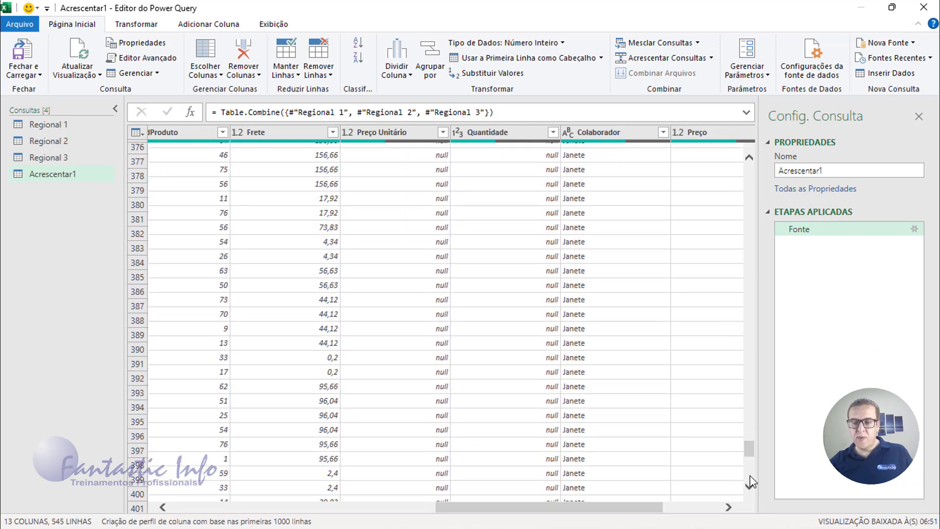
{"action": "left_click", "coordinate": [750, 475]}
{"action": "left_click", "coordinate": [750, 476]}
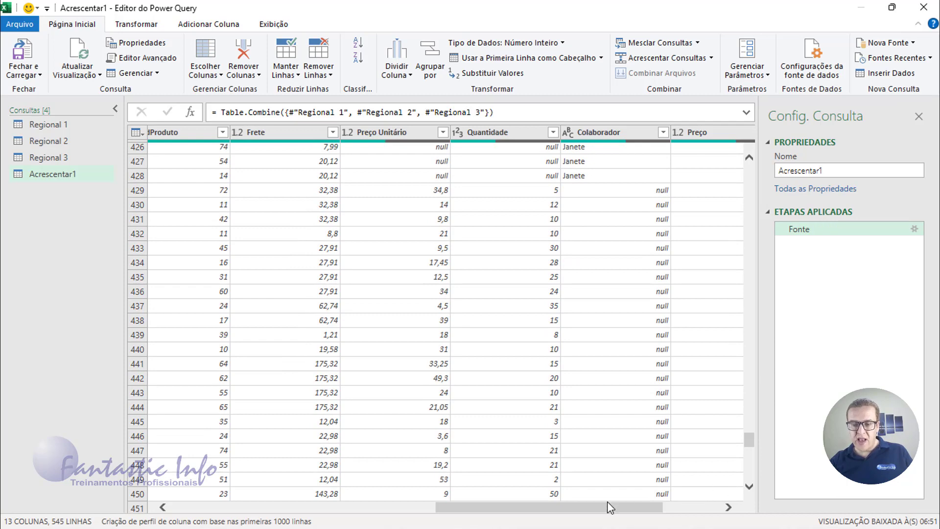
{"action": "left_click_drag", "start_coordinate": [605, 507], "coordinate": [477, 501]}
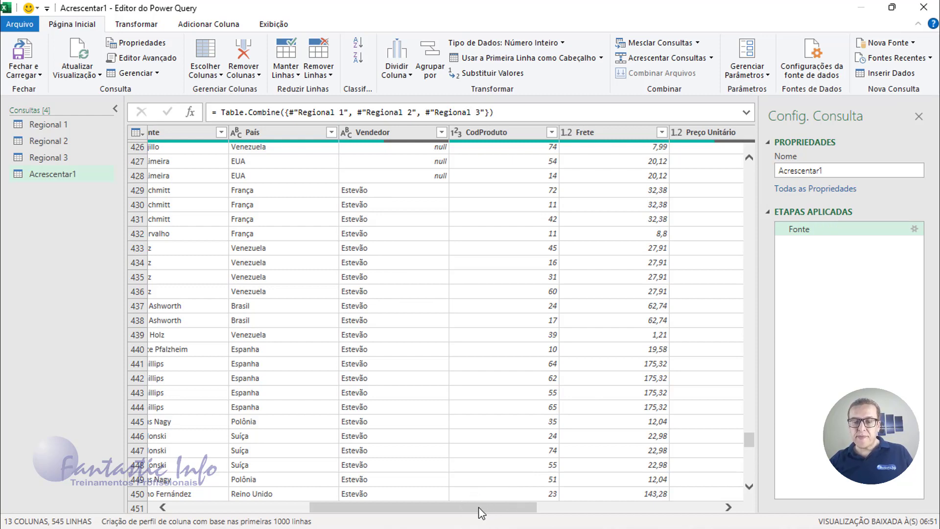
{"action": "left_click_drag", "start_coordinate": [488, 506], "coordinate": [558, 508]}
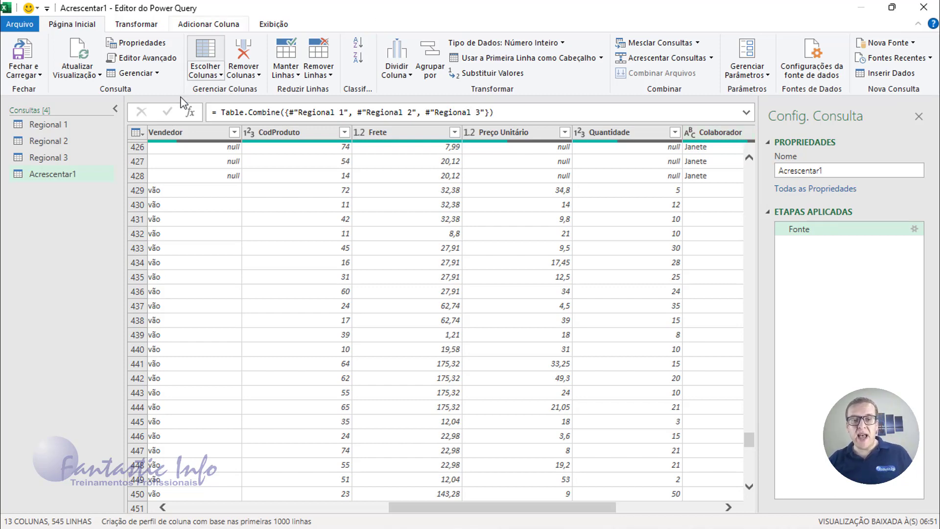
Step: Merge the Vendedor and Colaborador columns into one column named Vendedores, with no separator
{"action": "left_click", "coordinate": [172, 134]}
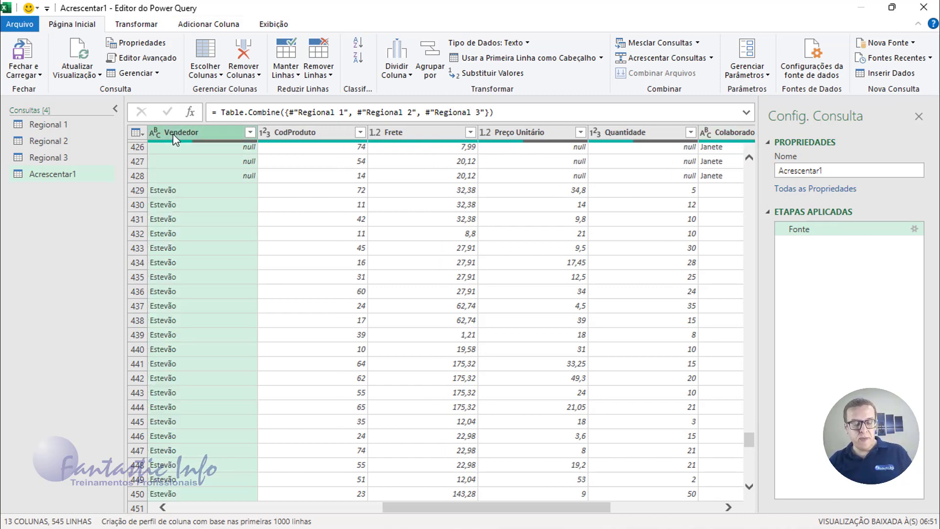
{"action": "left_click", "coordinate": [735, 132]}
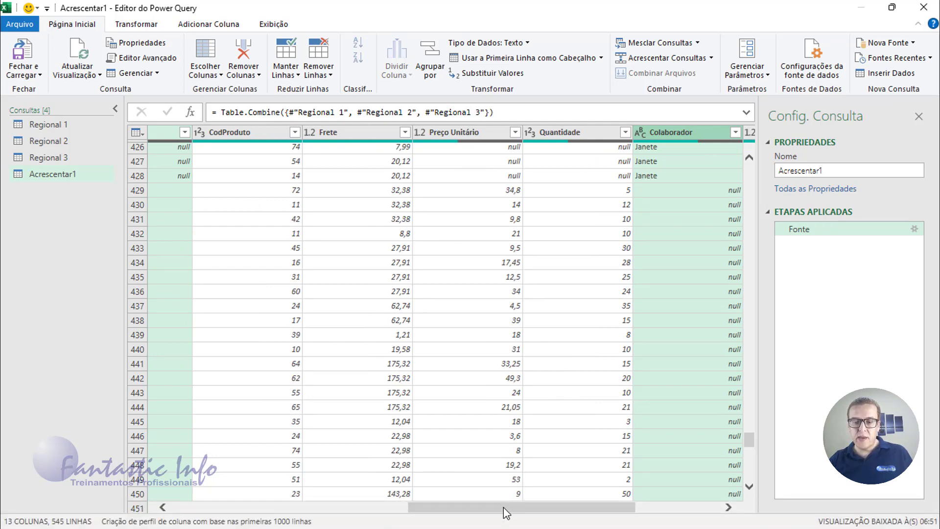
{"action": "mouse_move", "coordinate": [504, 506]}
{"action": "left_mouse_down"}
{"action": "mouse_move", "coordinate": [472, 509]}
{"action": "mouse_move", "coordinate": [515, 507]}
{"action": "mouse_move", "coordinate": [488, 505]}
{"action": "left_mouse_up"}
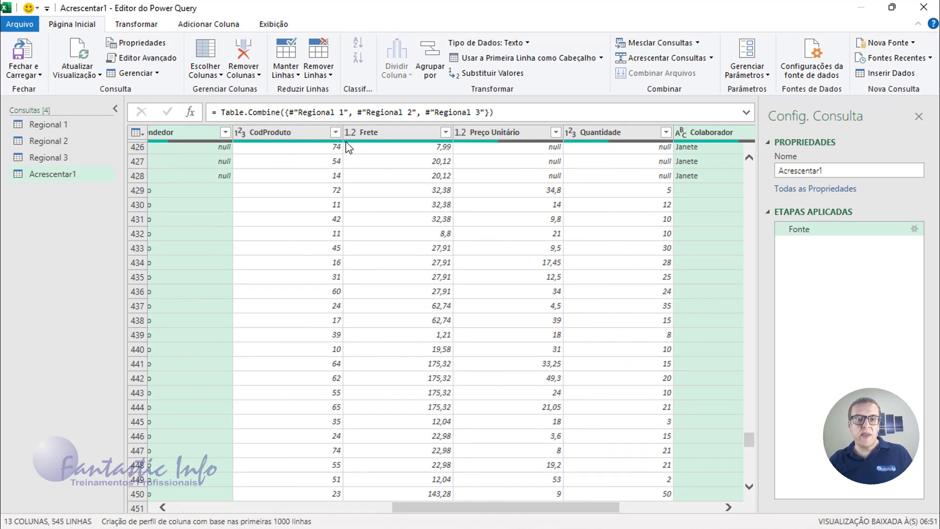
{"action": "left_click", "coordinate": [148, 29]}
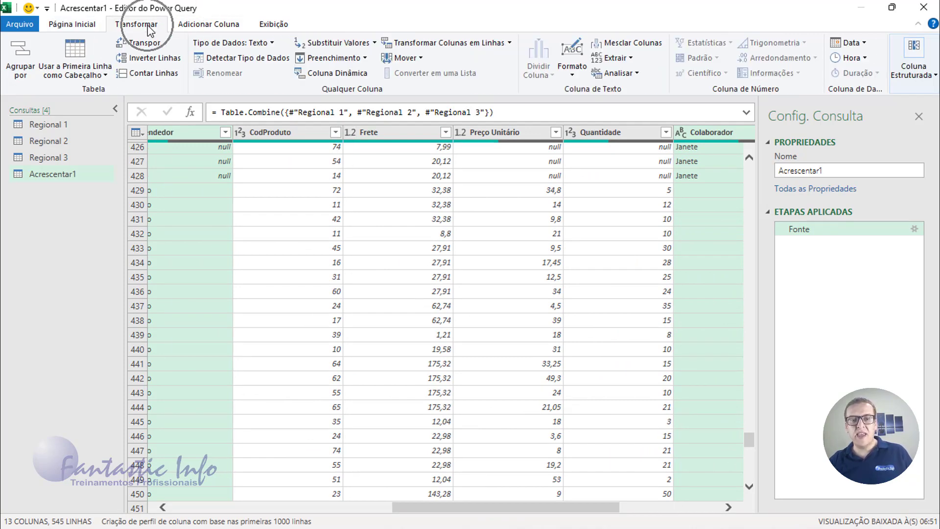
{"action": "left_click", "coordinate": [636, 48]}
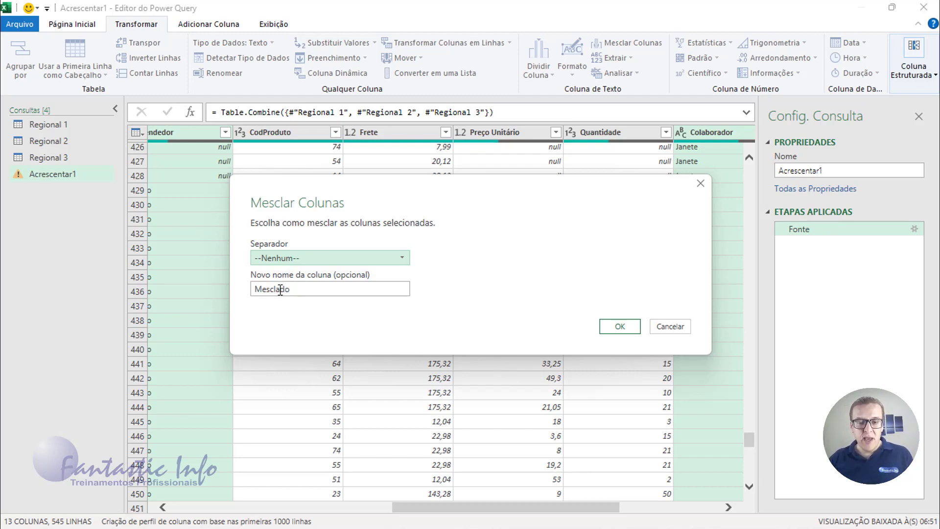
{"action": "double_click", "coordinate": [300, 290]}
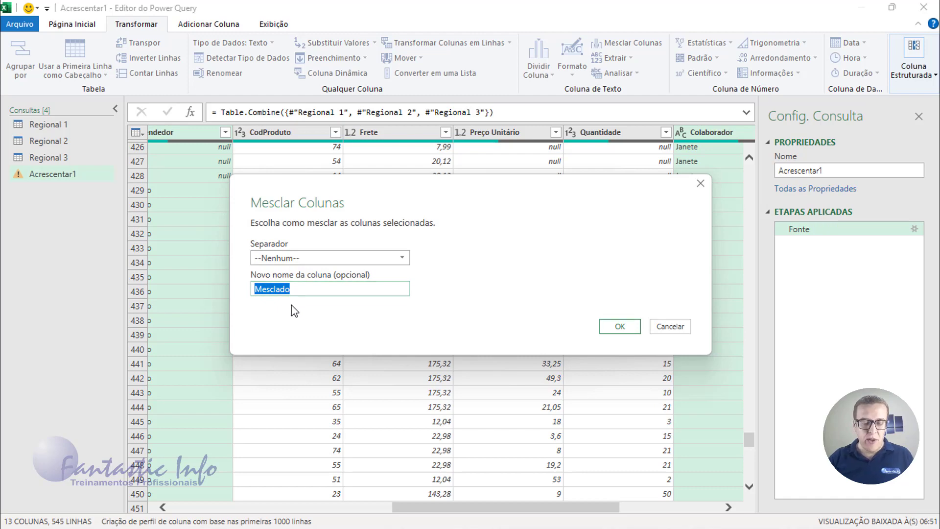
{"action": "type", "text": "Vende"}
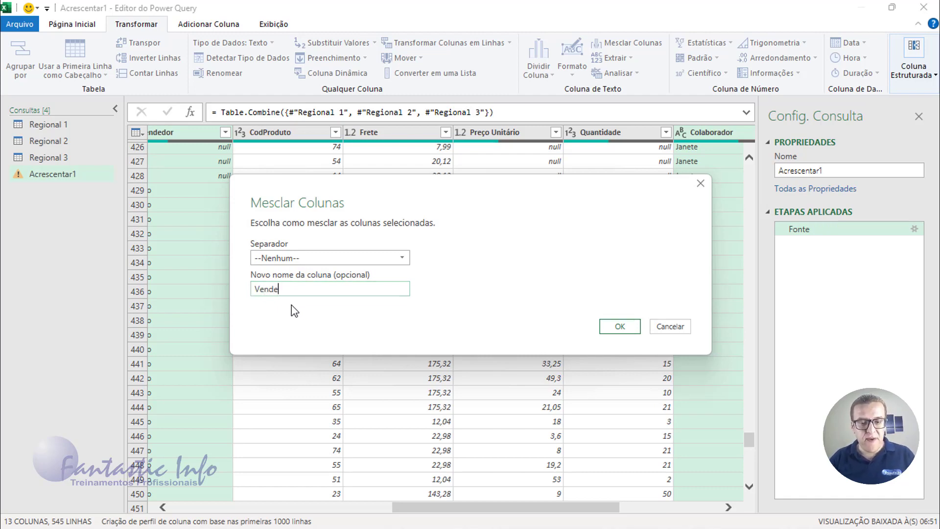
{"action": "type", "text": "dores"}
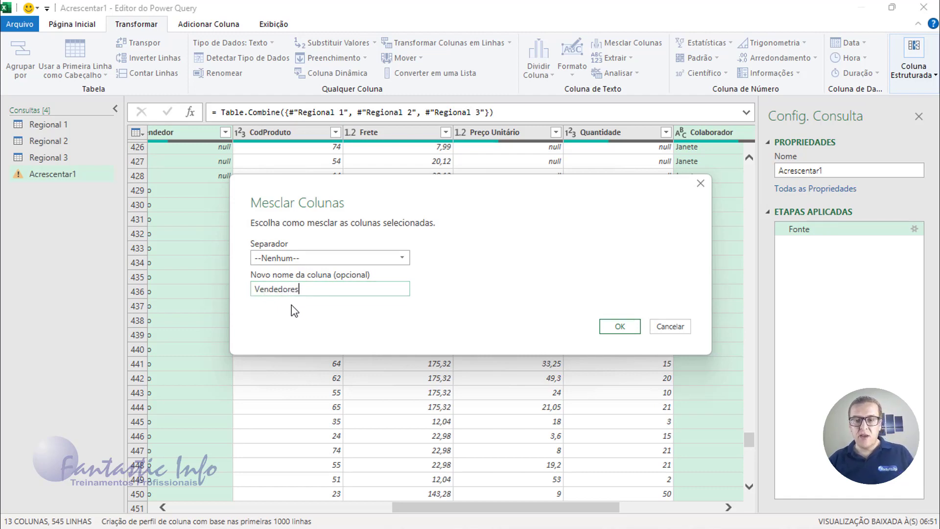
{"action": "left_click", "coordinate": [620, 326]}
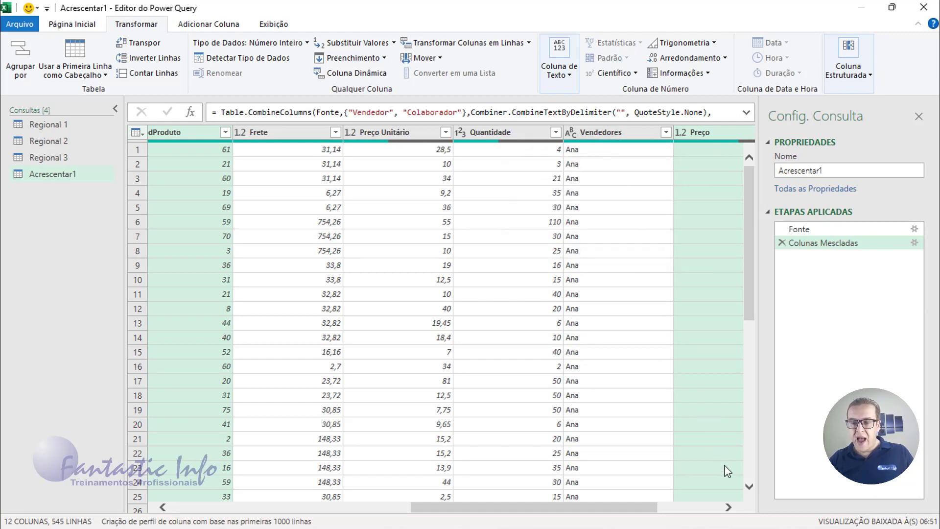
Step: Merge the Preço Unitário and Preço columns into one column named Preço Unit., with no separator
{"action": "left_click", "coordinate": [729, 506]}
{"action": "left_click", "coordinate": [729, 507]}
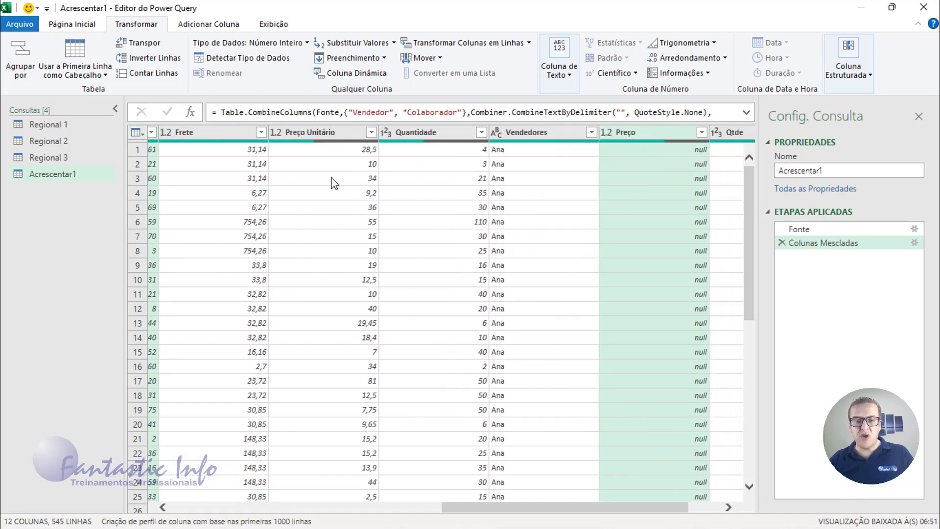
{"action": "left_click", "coordinate": [319, 135]}
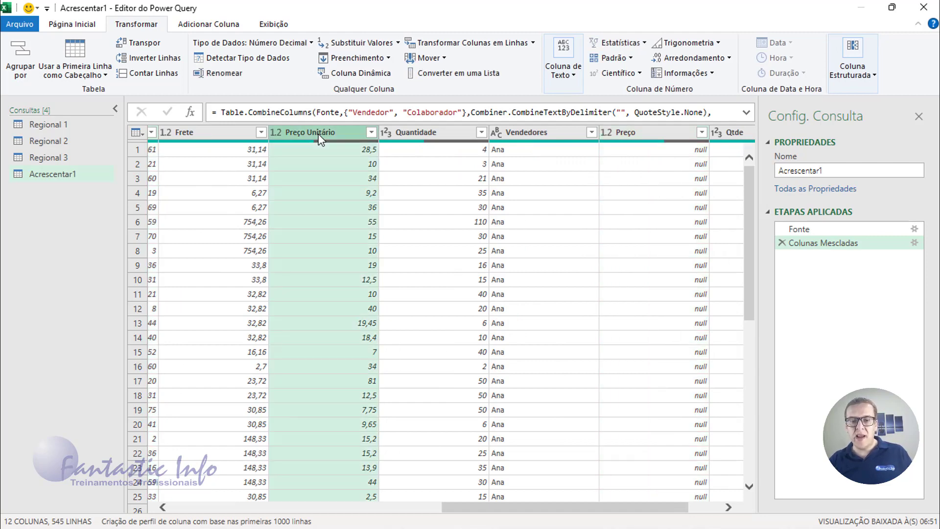
{"action": "left_click", "coordinate": [643, 133]}
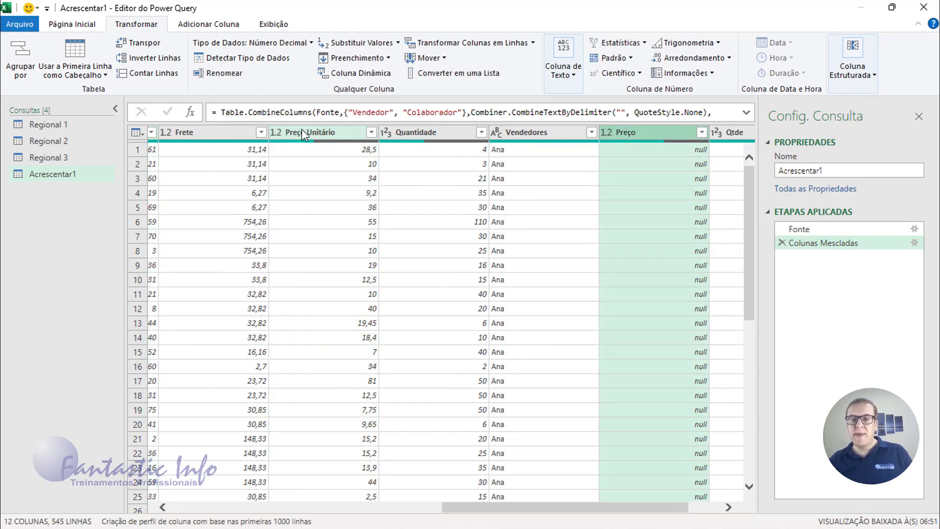
{"action": "left_click", "coordinate": [331, 137]}
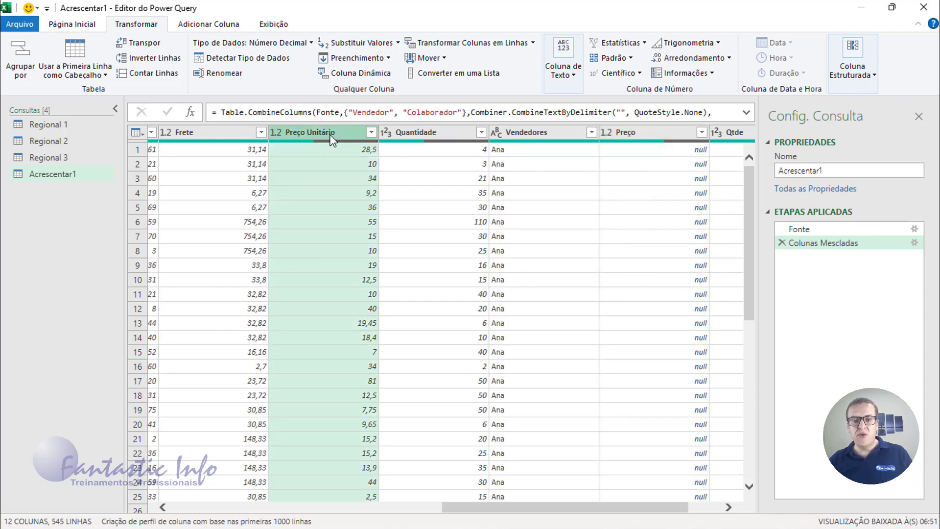
{"action": "left_click", "coordinate": [628, 139], "text": "ctrl"}
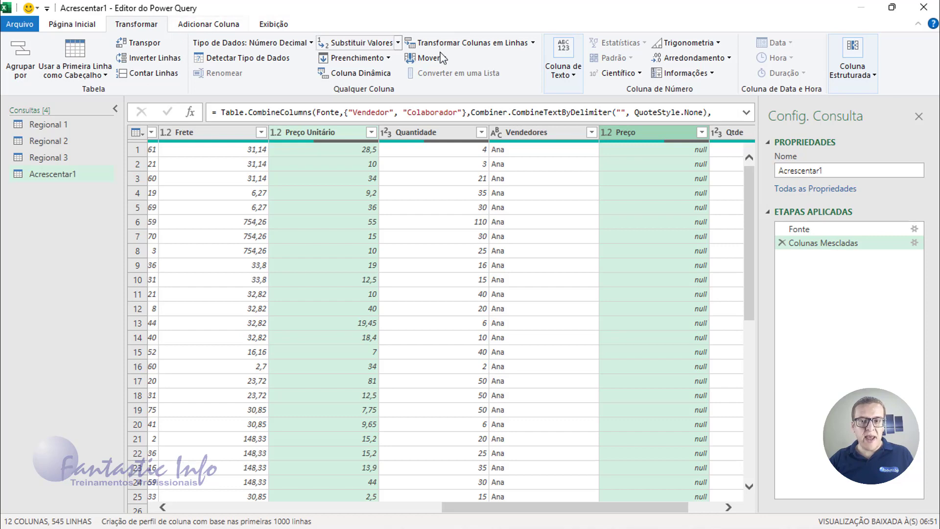
{"action": "left_click", "coordinate": [568, 82]}
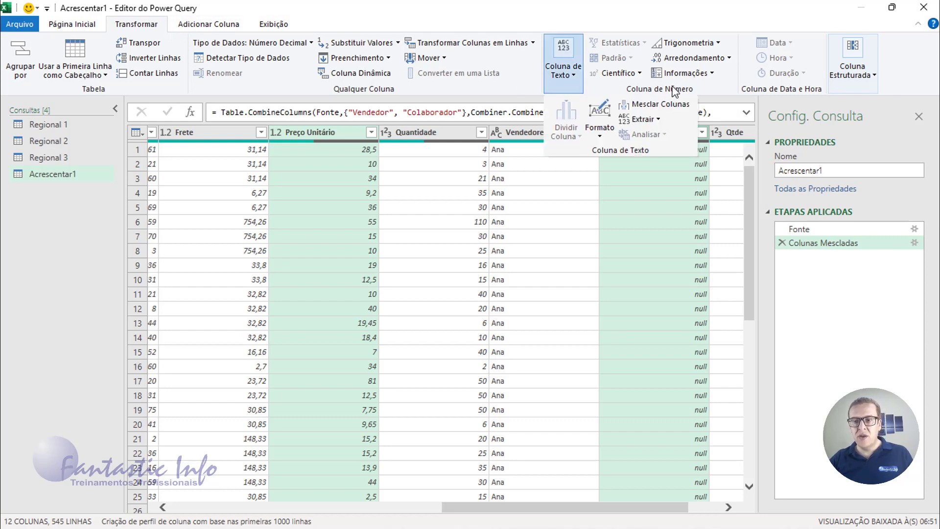
{"action": "left_click", "coordinate": [666, 106]}
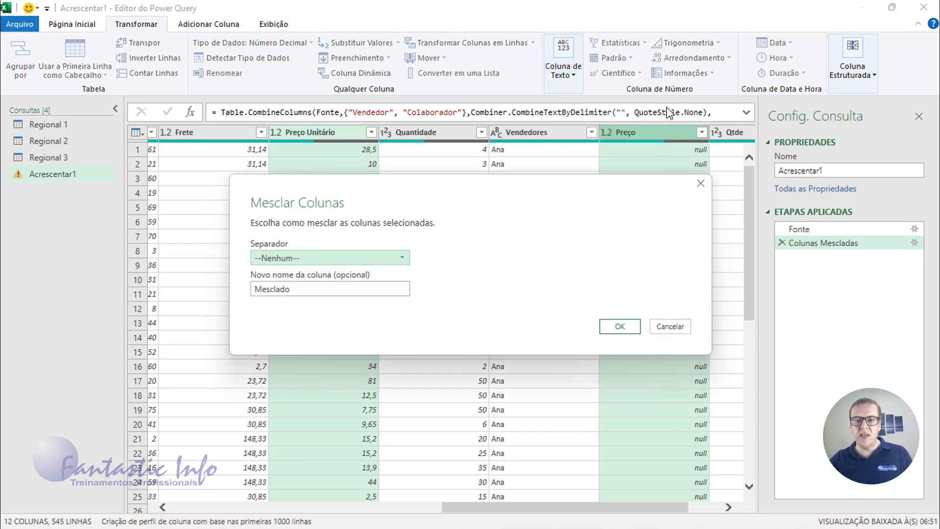
{"action": "left_click_drag", "start_coordinate": [296, 288], "coordinate": [227, 294]}
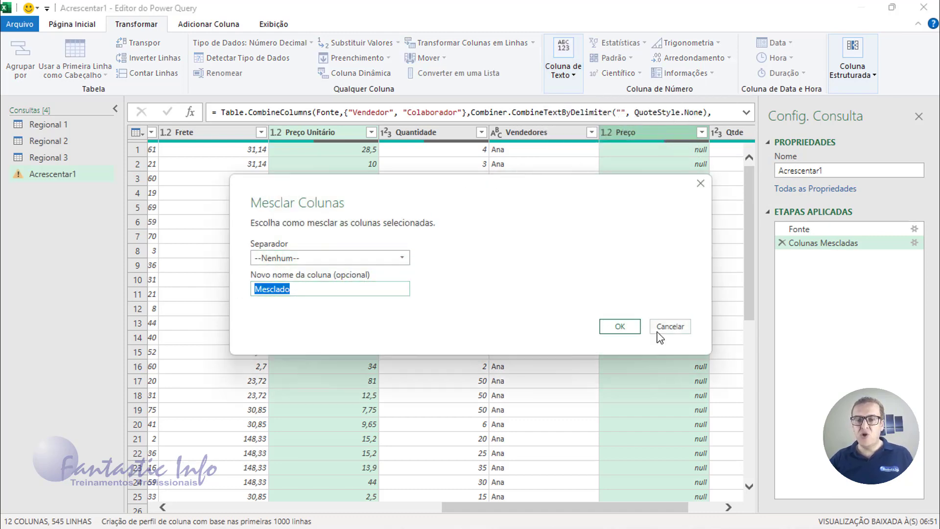
{"action": "type", "text": "P"}
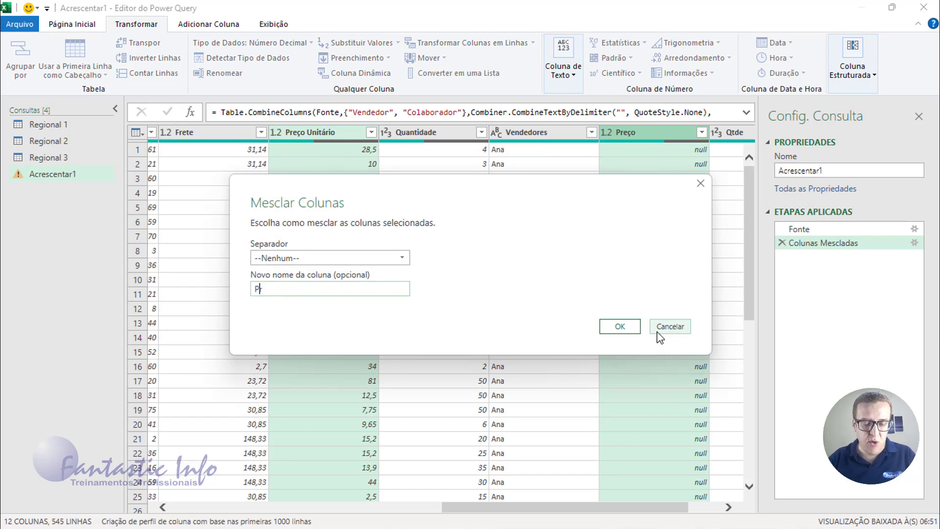
{"action": "type", "text": "reço Unit."}
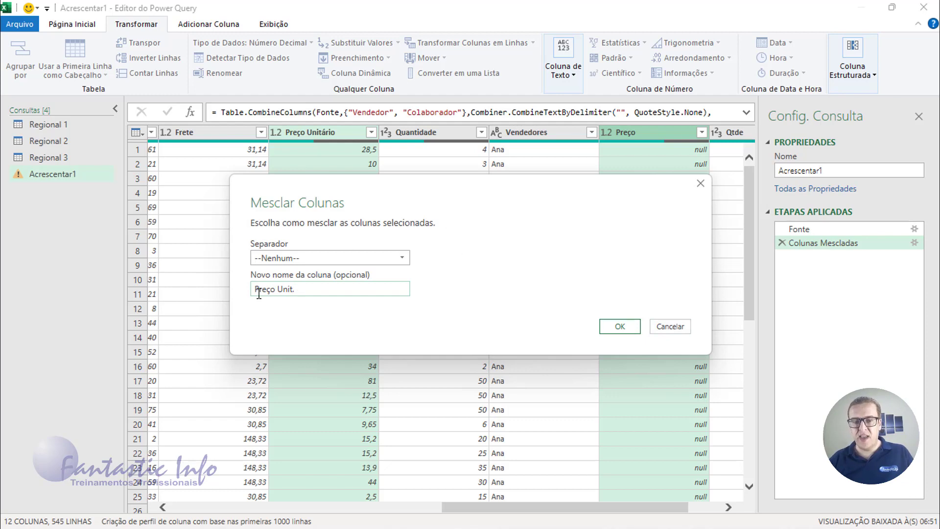
{"action": "left_click", "coordinate": [618, 326]}
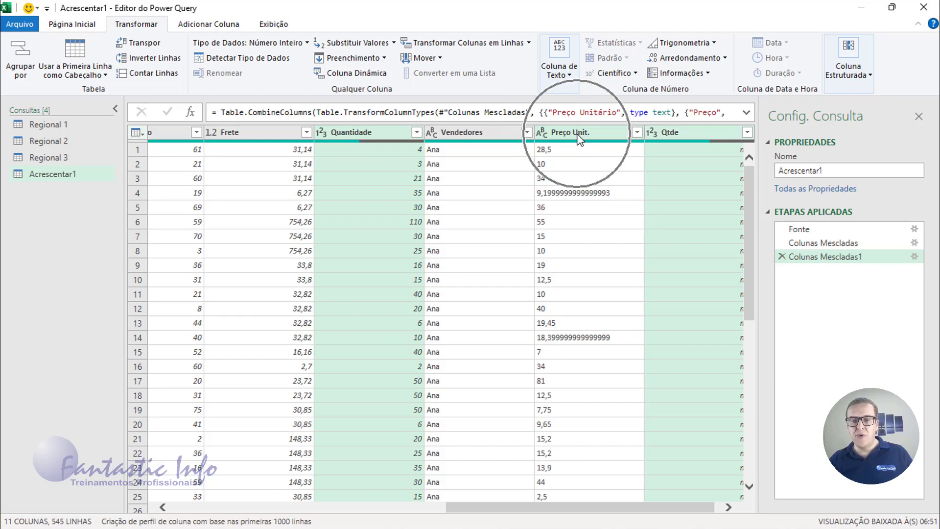
Step: Change the data type of the Preço Unit. column to Moeda
{"action": "left_click", "coordinate": [542, 134]}
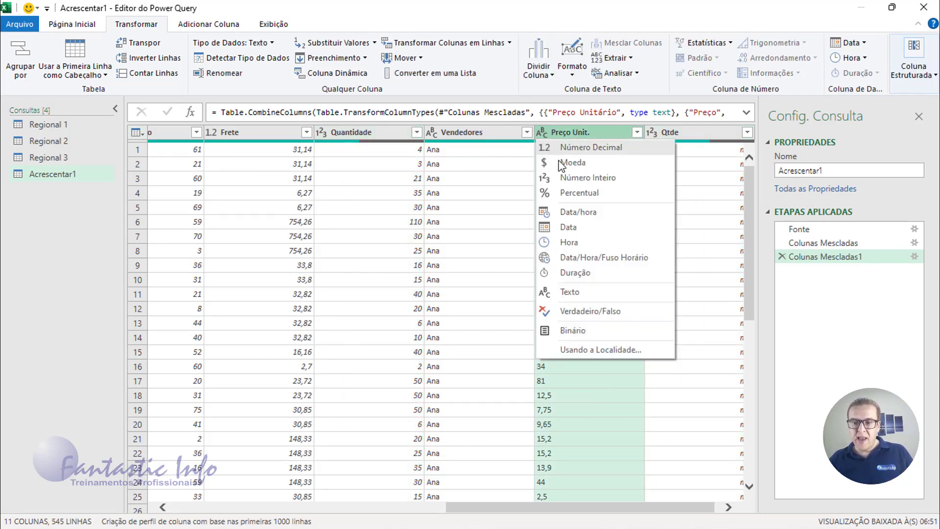
{"action": "left_click", "coordinate": [567, 164]}
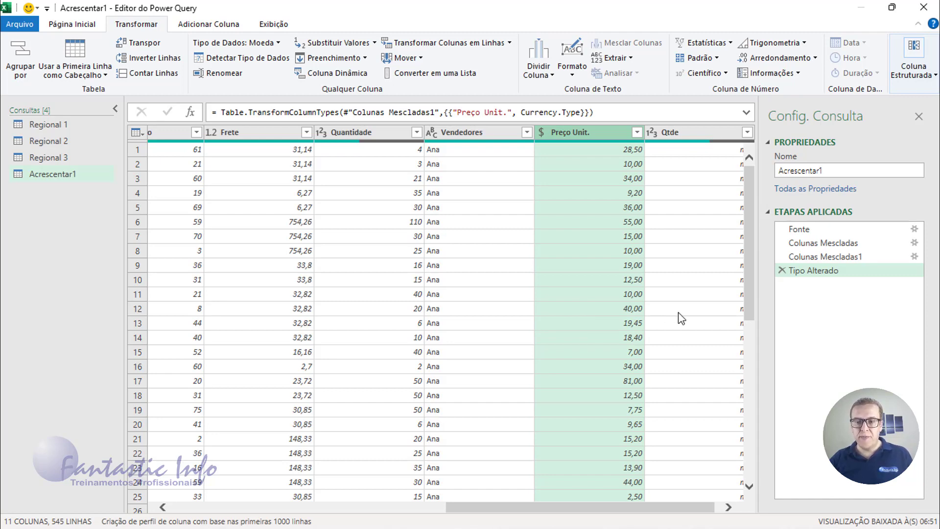
Step: Merge the Quantidade and Qtde columns into one column named Quantidade, with no separator
{"action": "left_click", "coordinate": [728, 508]}
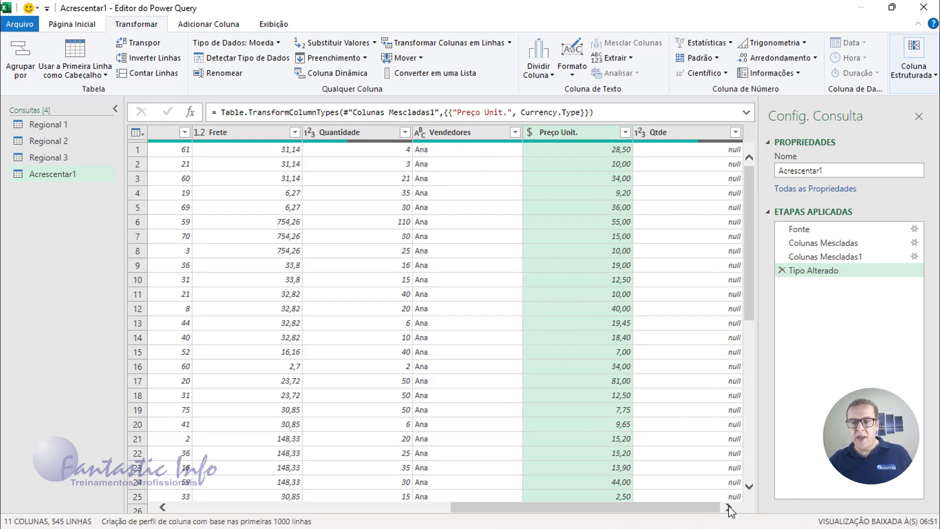
{"action": "left_click", "coordinate": [325, 138]}
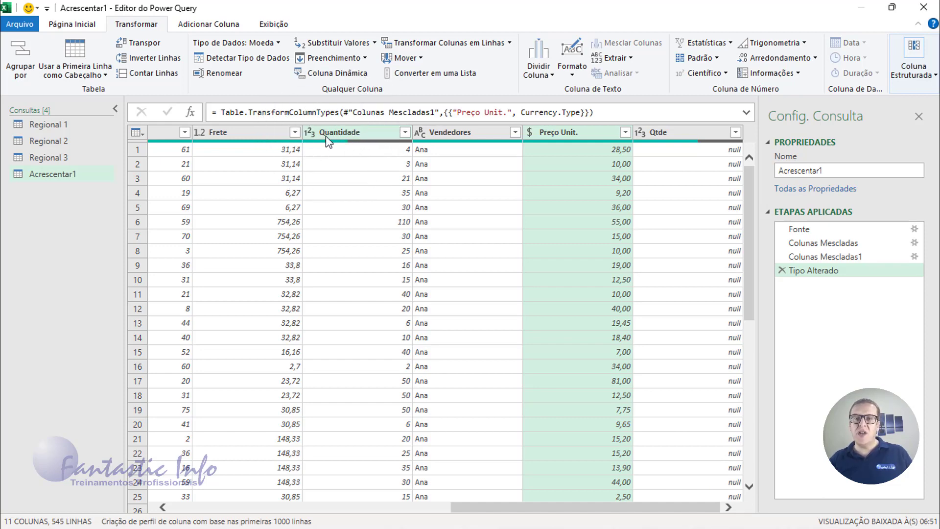
{"action": "key", "text": "ctrl"}
{"action": "key", "text": "ctrl"}
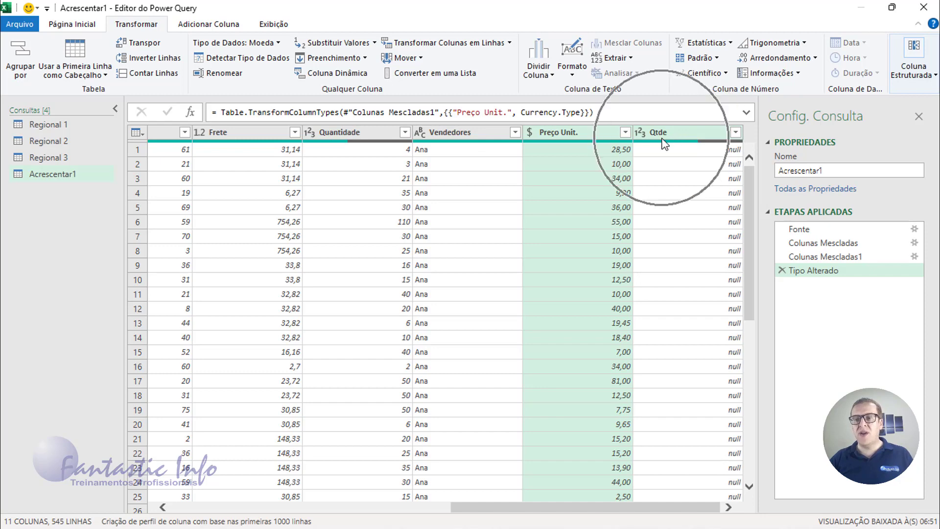
{"action": "left_click", "coordinate": [349, 139]}
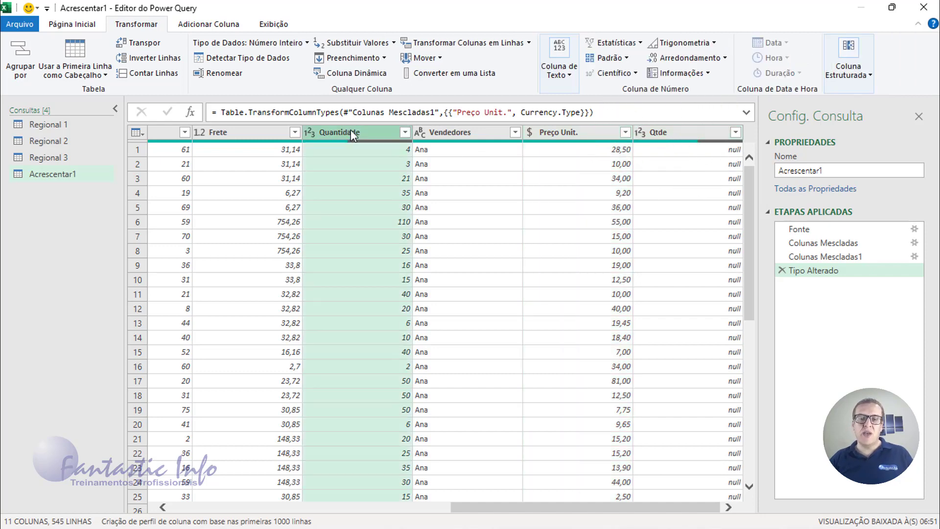
{"action": "left_click", "coordinate": [671, 140], "text": "ctrl"}
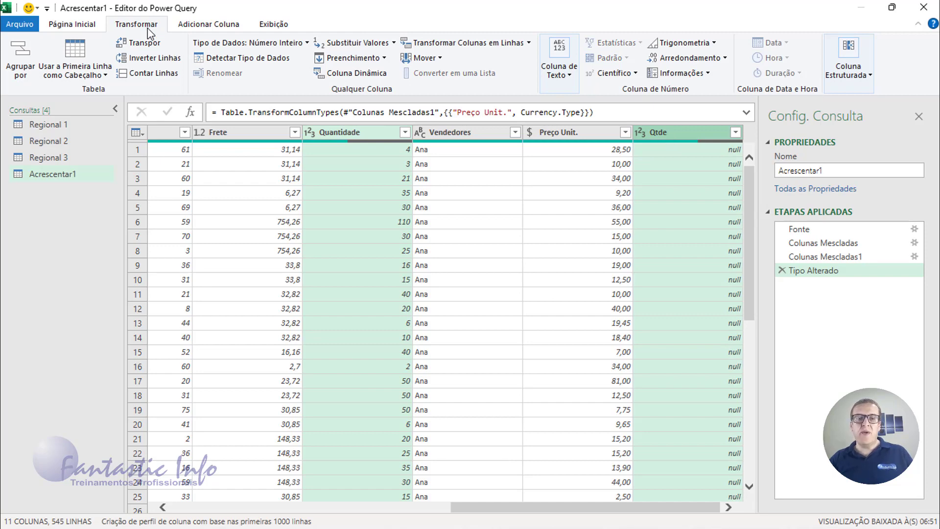
{"action": "key", "text": "ctrl"}
{"action": "left_click", "coordinate": [555, 76]}
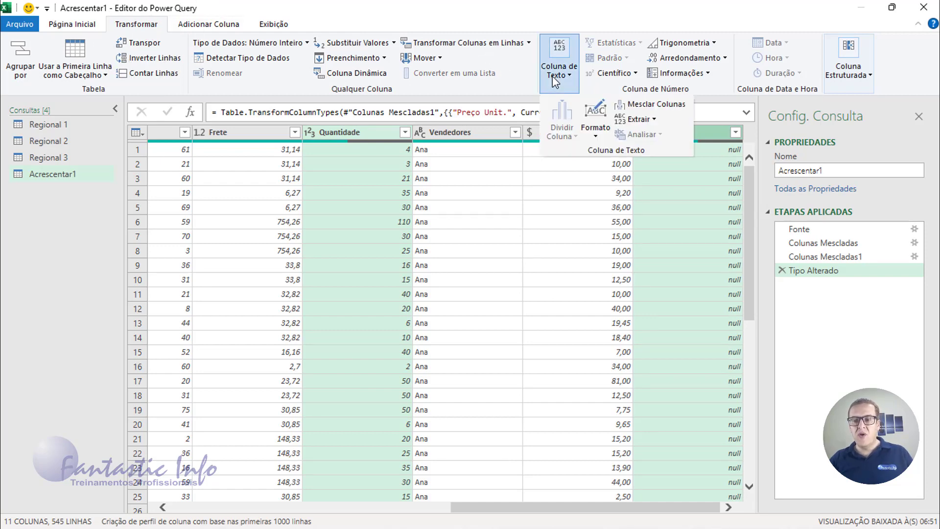
{"action": "left_click", "coordinate": [654, 107]}
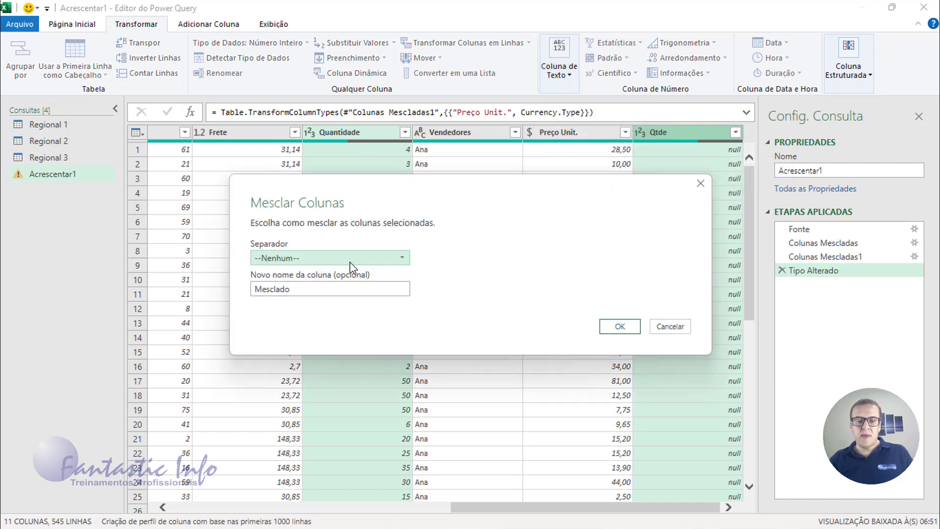
{"action": "left_click_drag", "start_coordinate": [312, 288], "coordinate": [227, 290]}
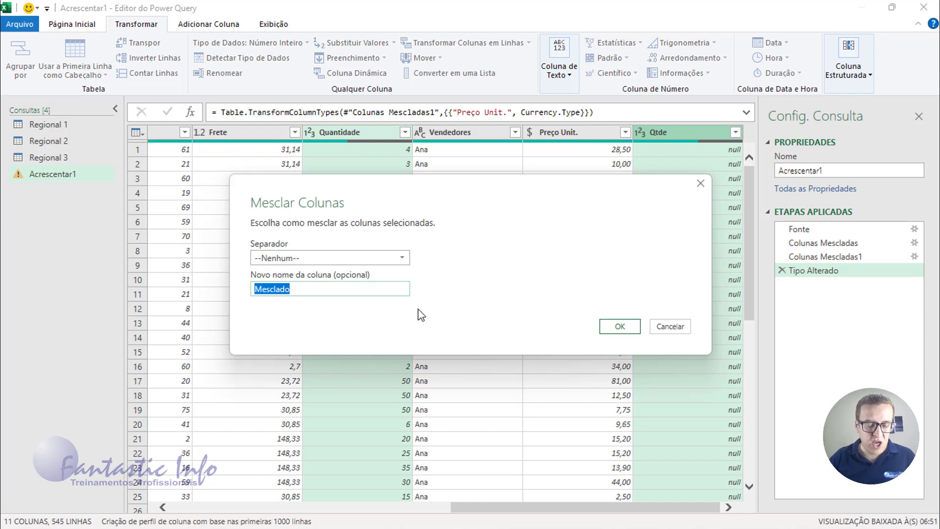
{"action": "type", "text": "Q"}
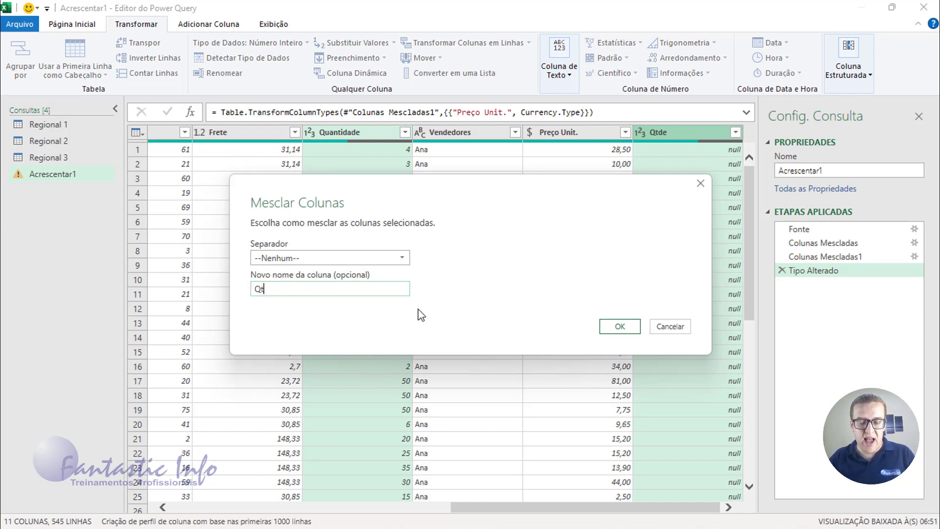
{"action": "type", "text": "uantidade"}
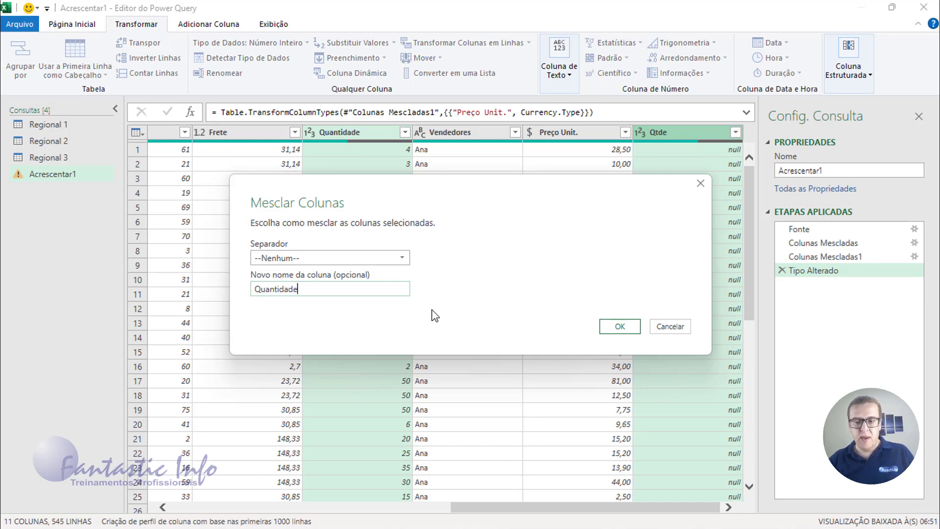
{"action": "left_click", "coordinate": [629, 327]}
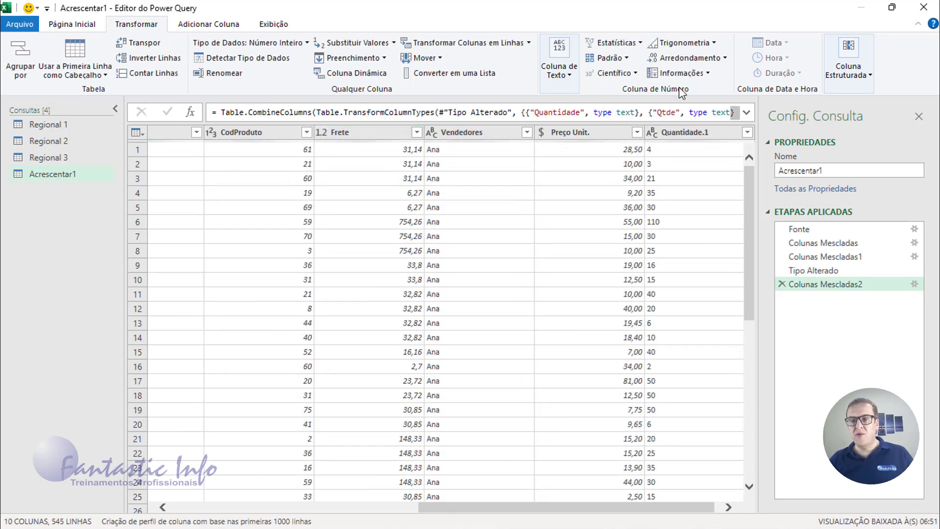
Step: Change the merged quantity column's data type to Número Inteiro and rename the column as Quantidade
{"action": "left_click", "coordinate": [654, 137]}
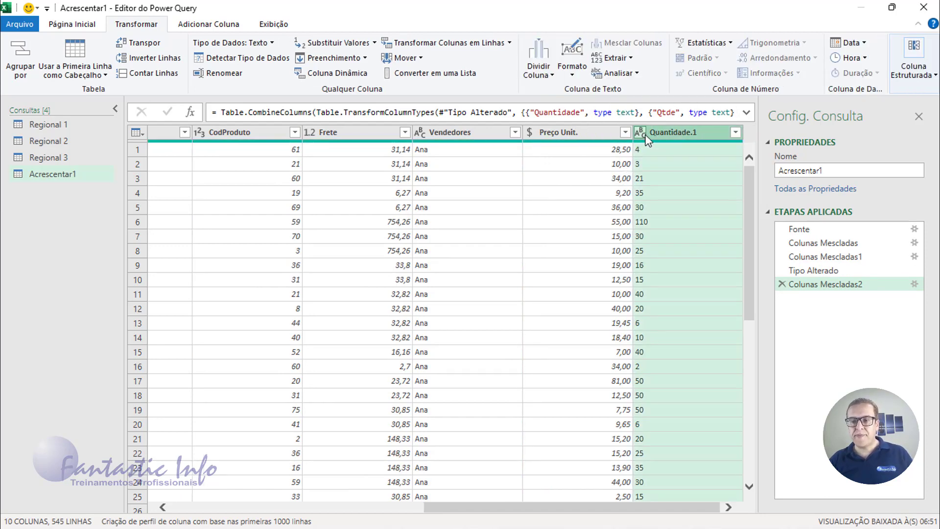
{"action": "left_click", "coordinate": [646, 138]}
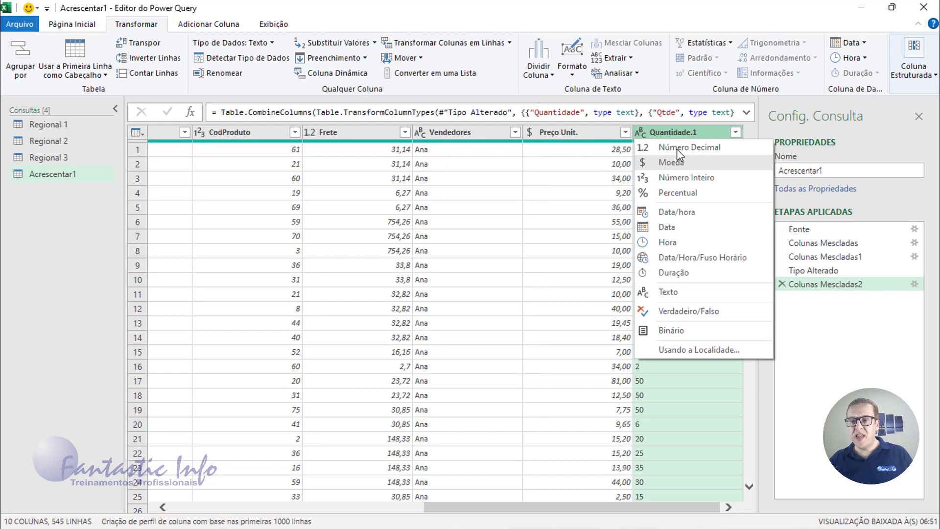
{"action": "left_click", "coordinate": [684, 181]}
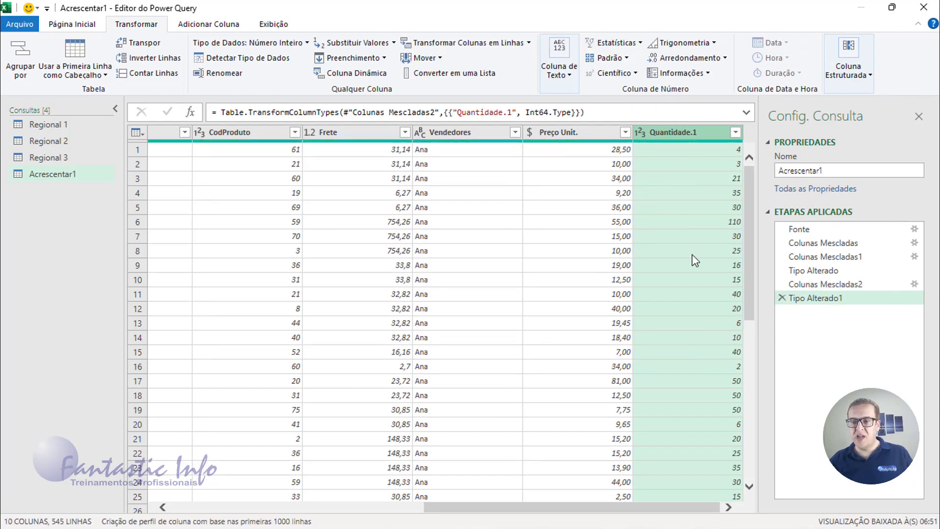
{"action": "double_click", "coordinate": [688, 137]}
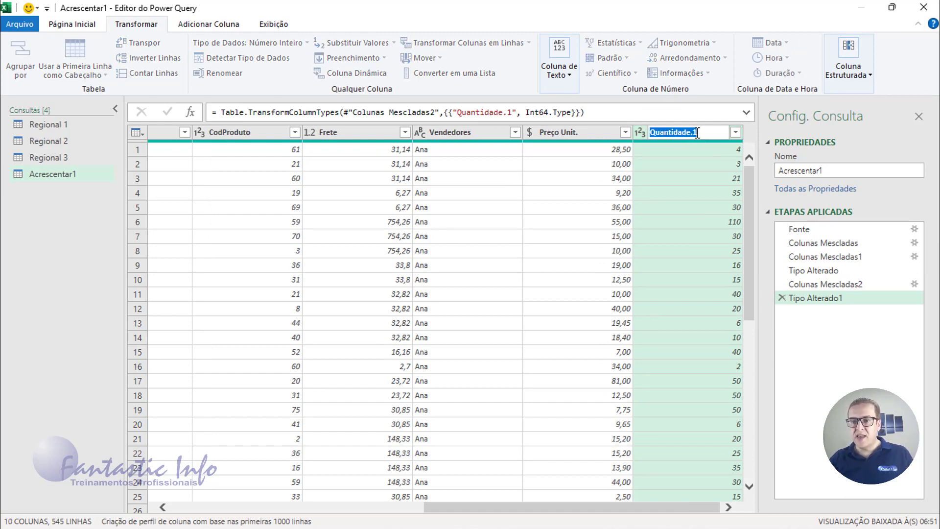
{"action": "left_click", "coordinate": [700, 132]}
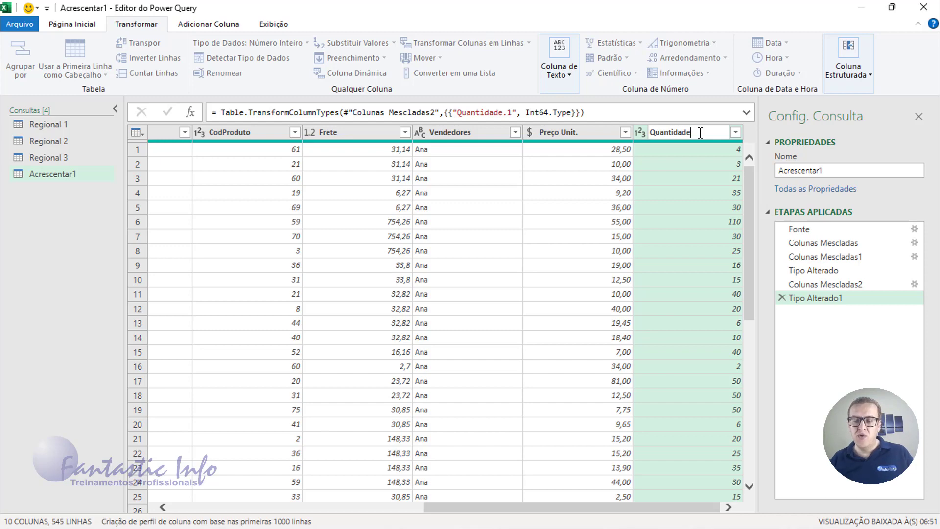
{"action": "key", "text": "Return"}
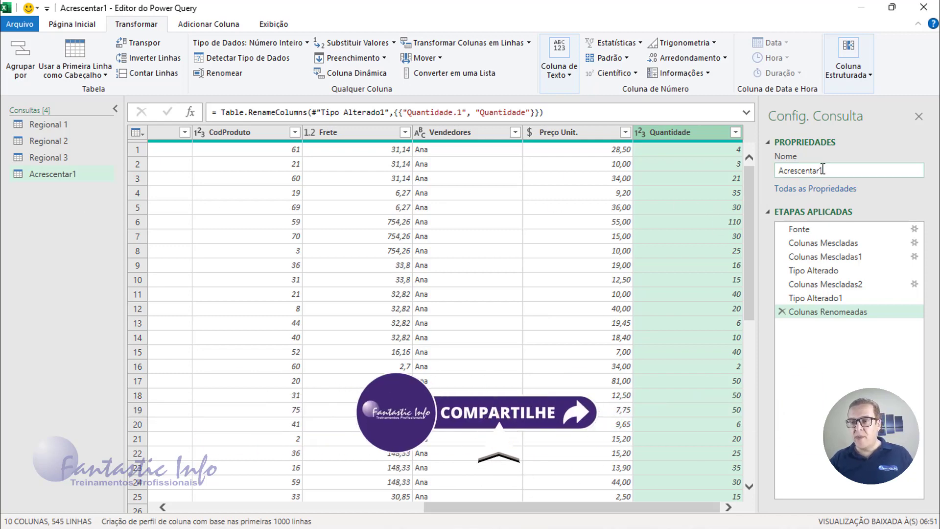
Step: Rename the appended query as Base Geral and load it into Excel as a table on a new worksheet
{"action": "left_click_drag", "start_coordinate": [822, 169], "coordinate": [783, 170]}
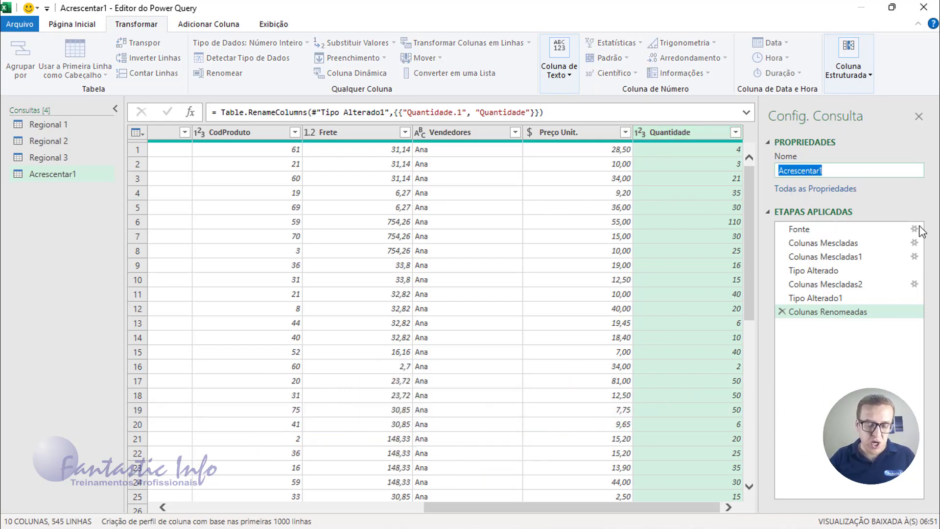
{"action": "type", "text": "Base Geral"}
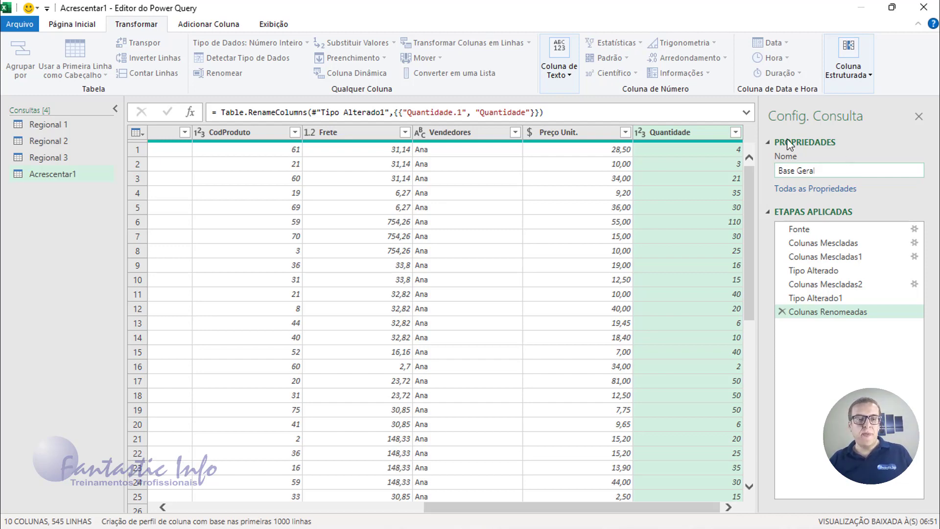
{"action": "left_click", "coordinate": [87, 28]}
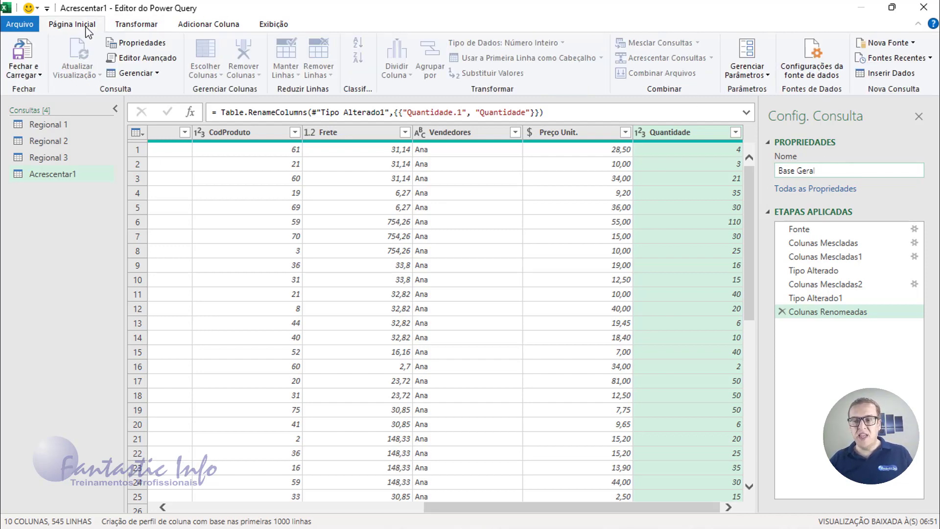
{"action": "left_click", "coordinate": [40, 74]}
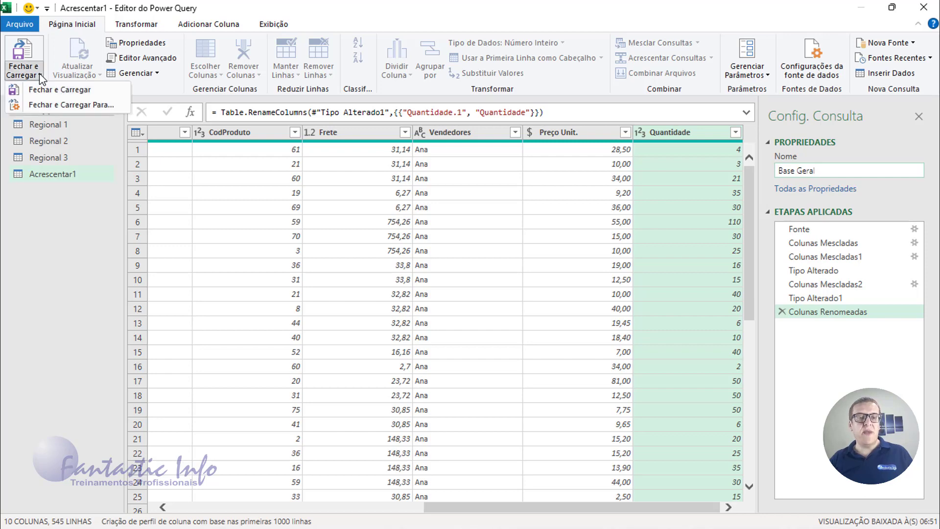
{"action": "left_click", "coordinate": [56, 105]}
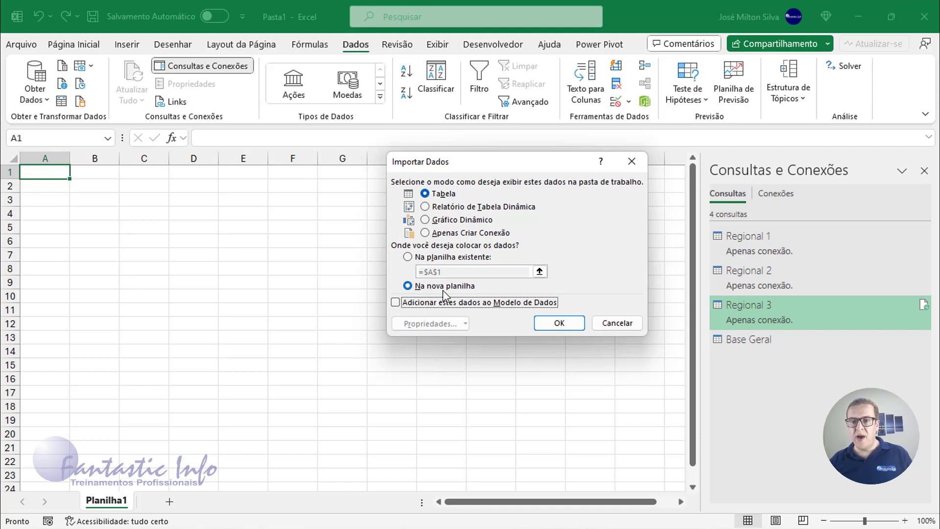
{"action": "left_click", "coordinate": [550, 323]}
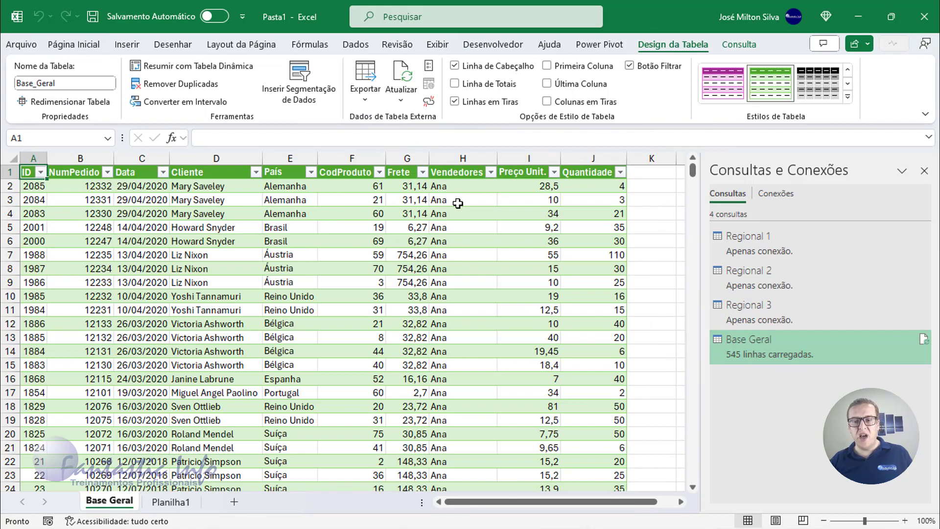
{"action": "scroll", "coordinate": [457, 212], "scroll_direction": "down", "scroll_amount": 7}
{"action": "scroll", "coordinate": [444, 274], "scroll_direction": "down", "scroll_amount": 12}
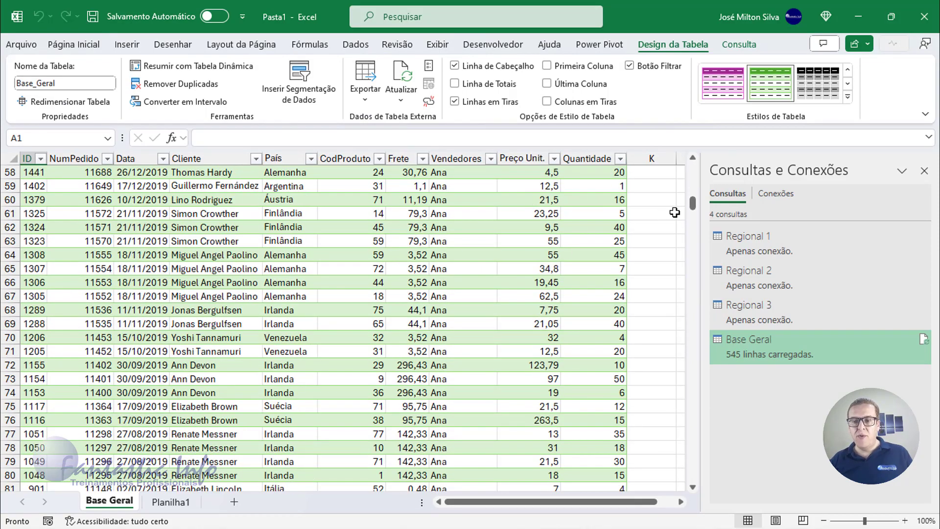
{"action": "left_click_drag", "start_coordinate": [692, 206], "coordinate": [694, 169]}
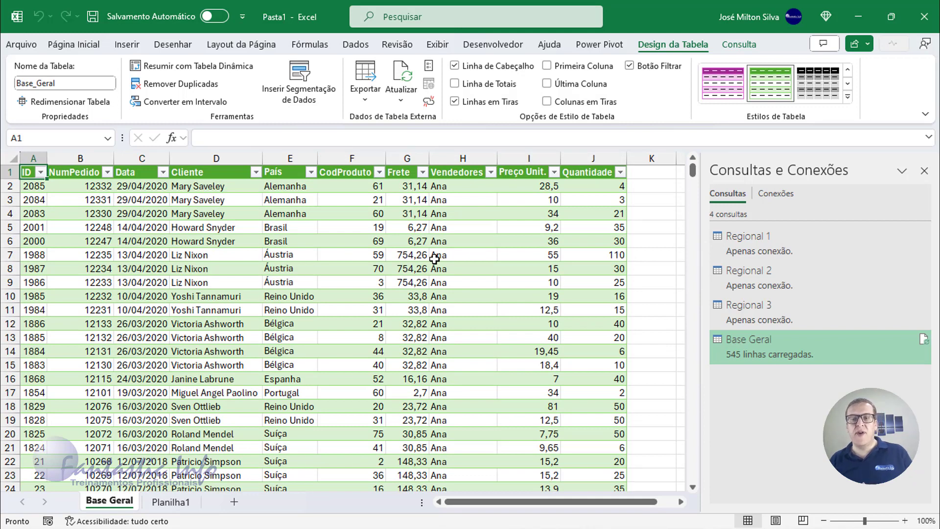